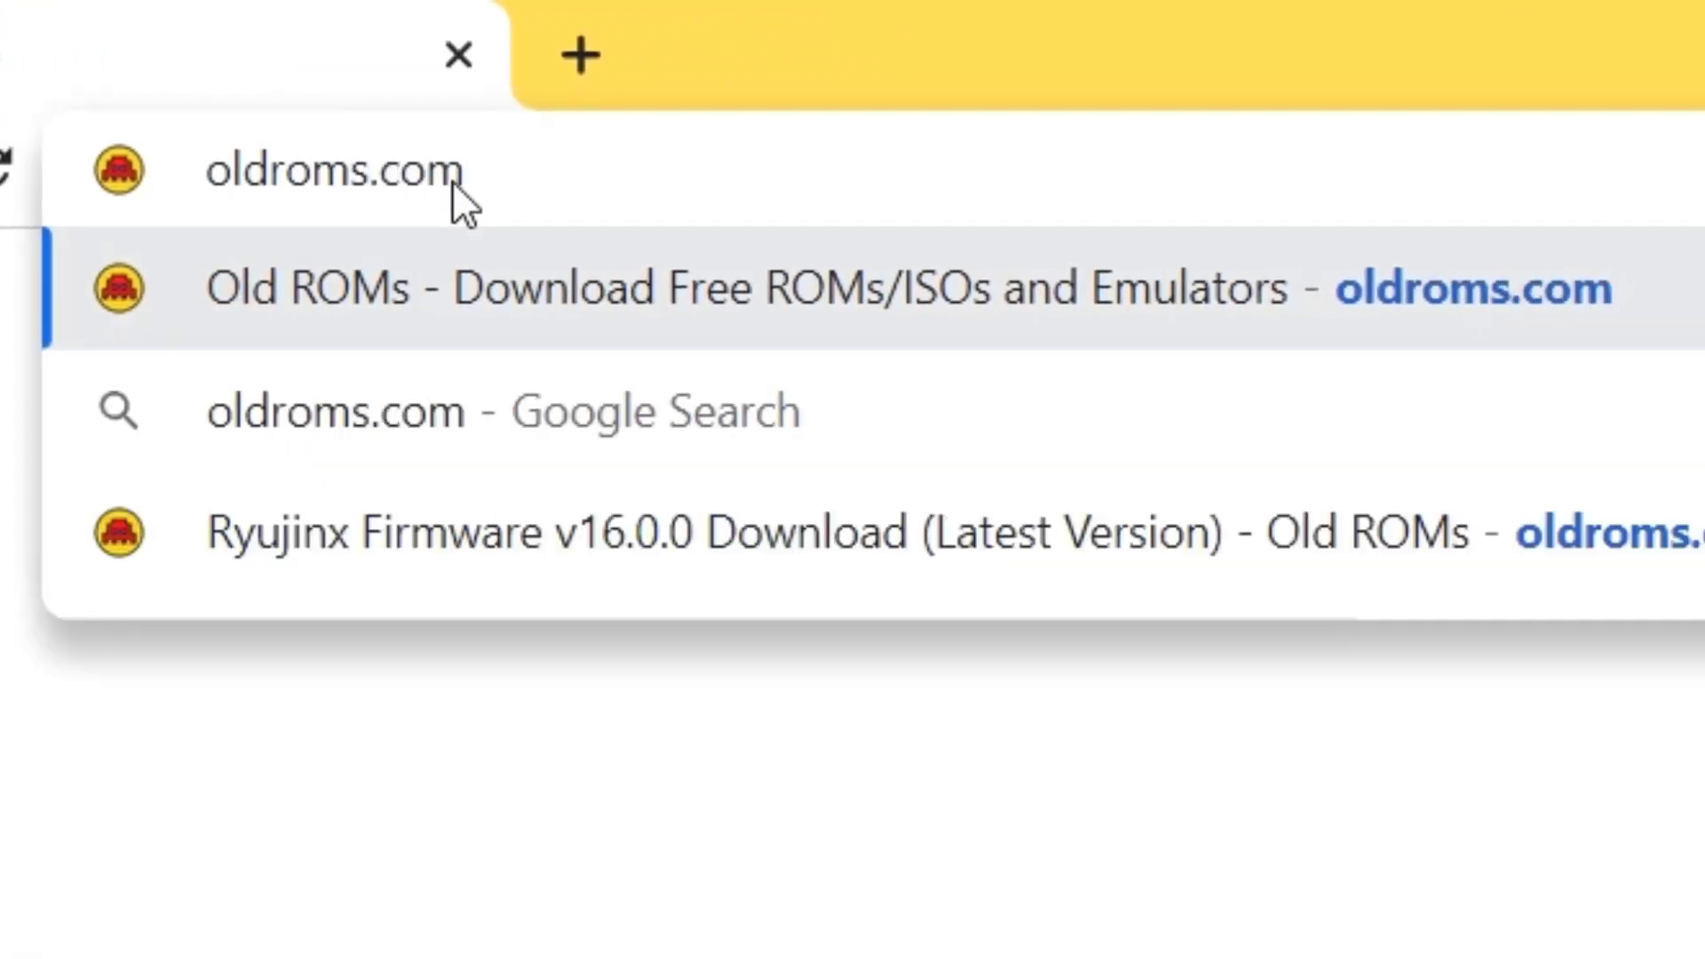
Go to oldroms.com and open its Ryujinx Firmwares page
click(914, 269)
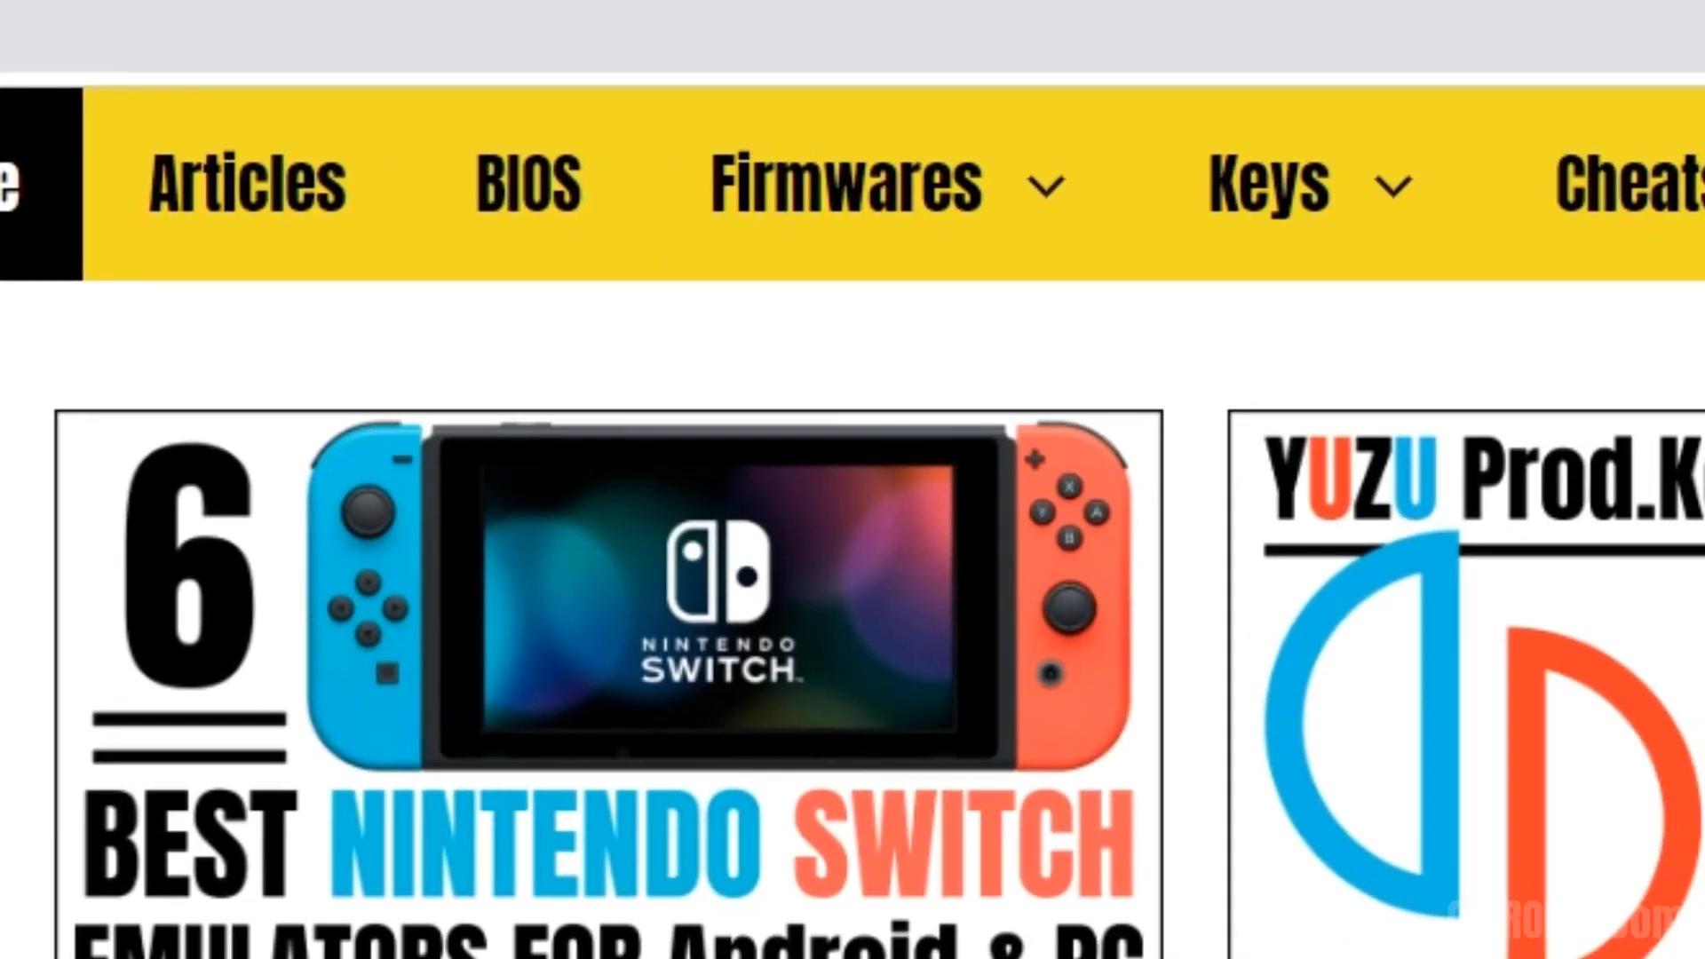
mouse_move(921, 244)
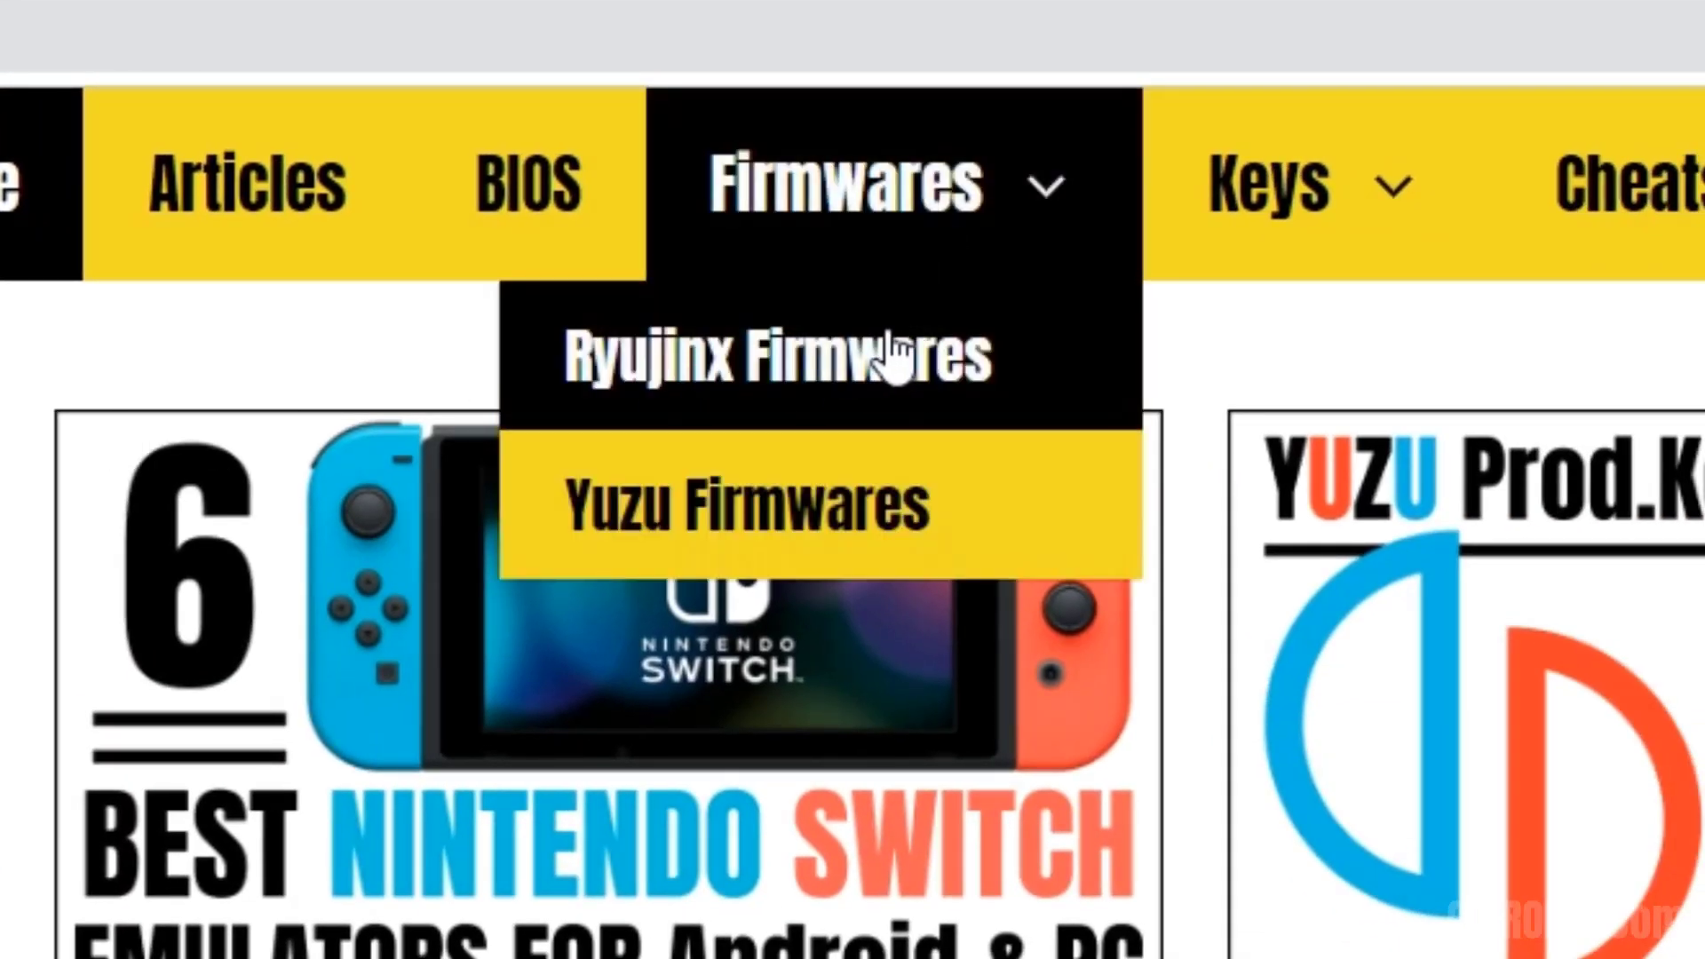
click(857, 365)
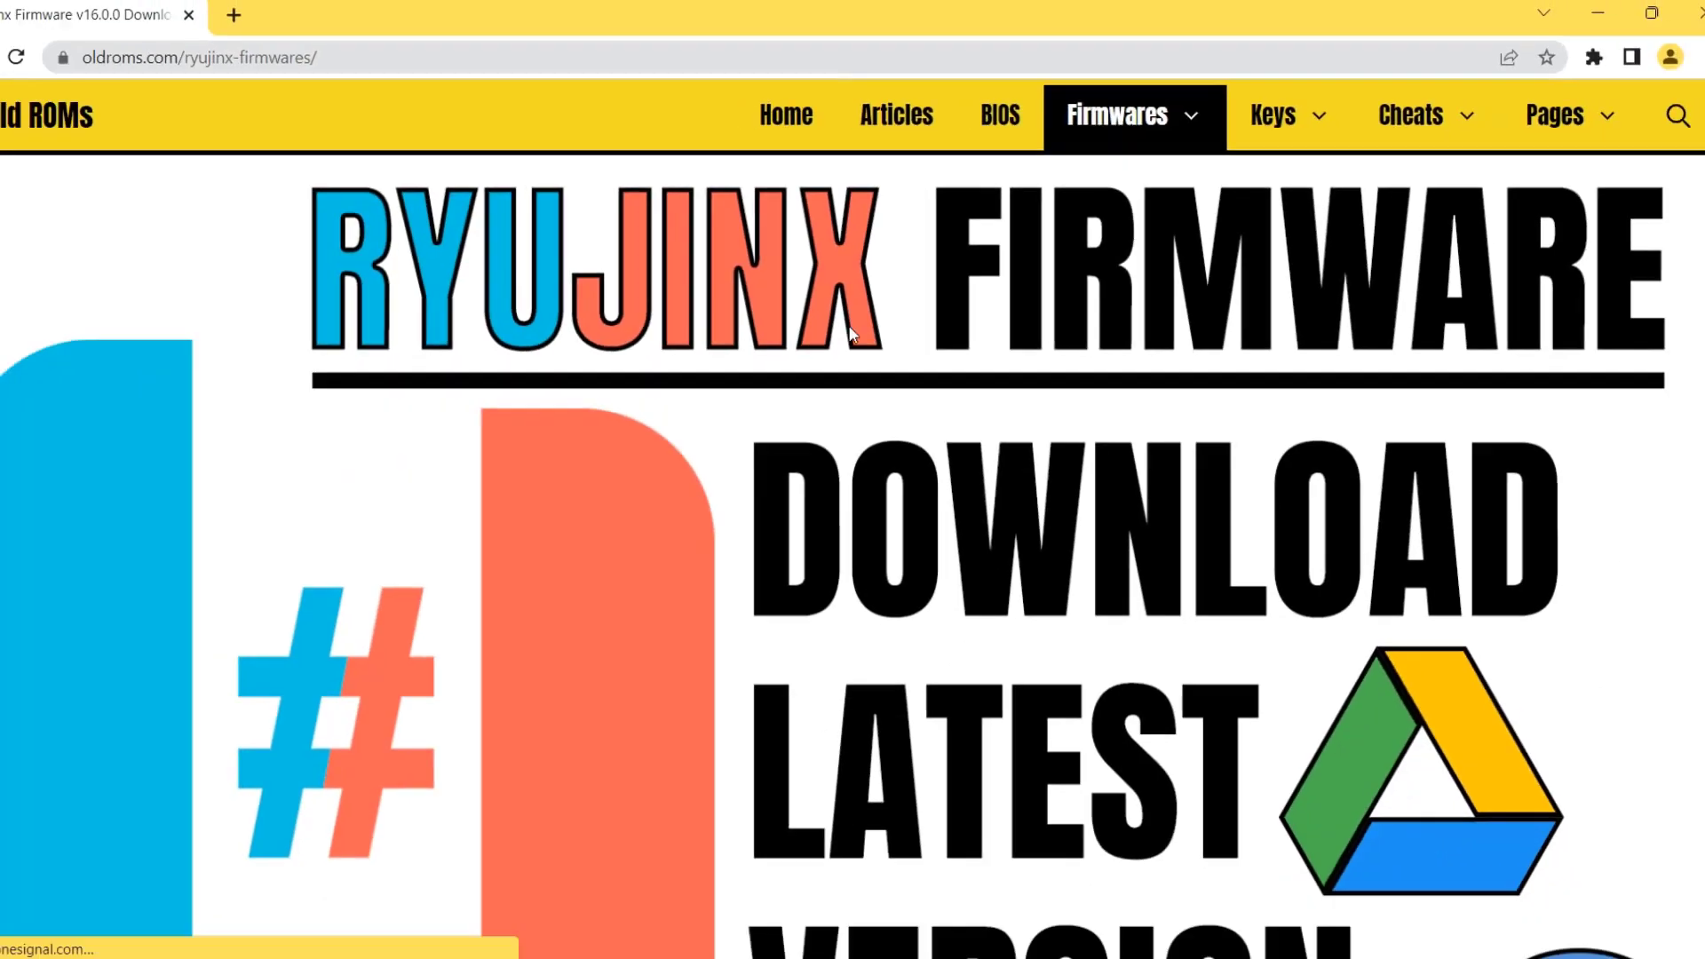
Download Firmware 16.0.0 for the Ryujinx emulator from its Google Drive link, accepting the download without a virus scan
scroll(726, 488, down, 5)
scroll(728, 502, down, 7)
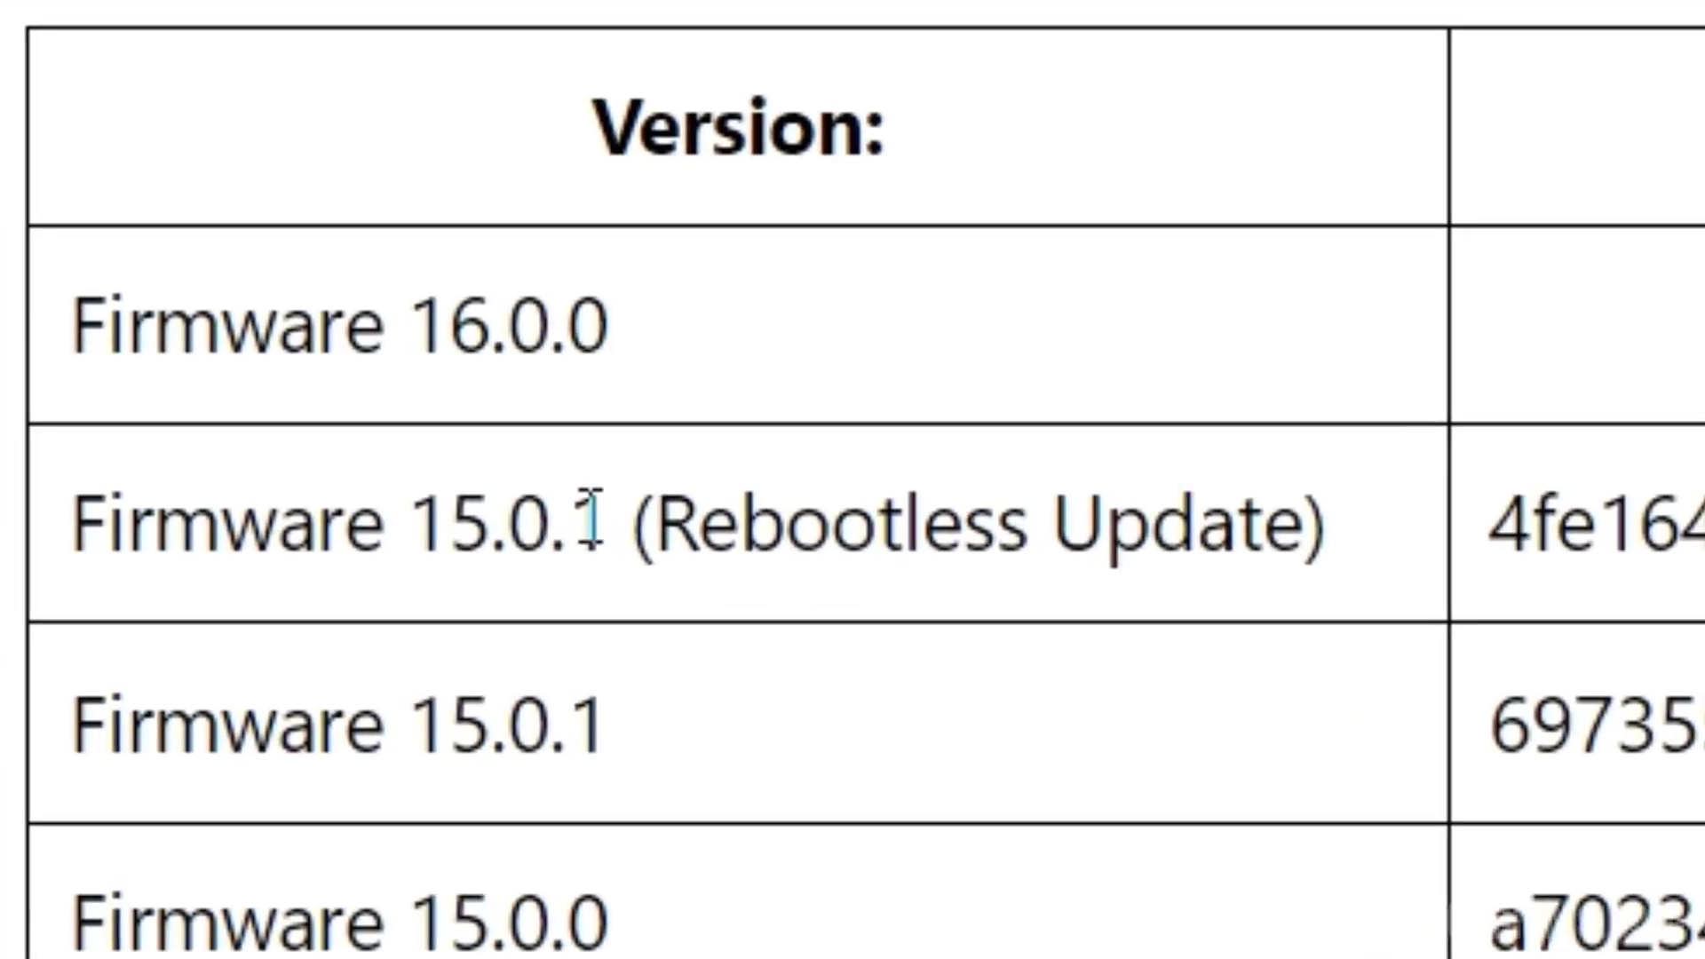
drag(54, 327, 525, 303)
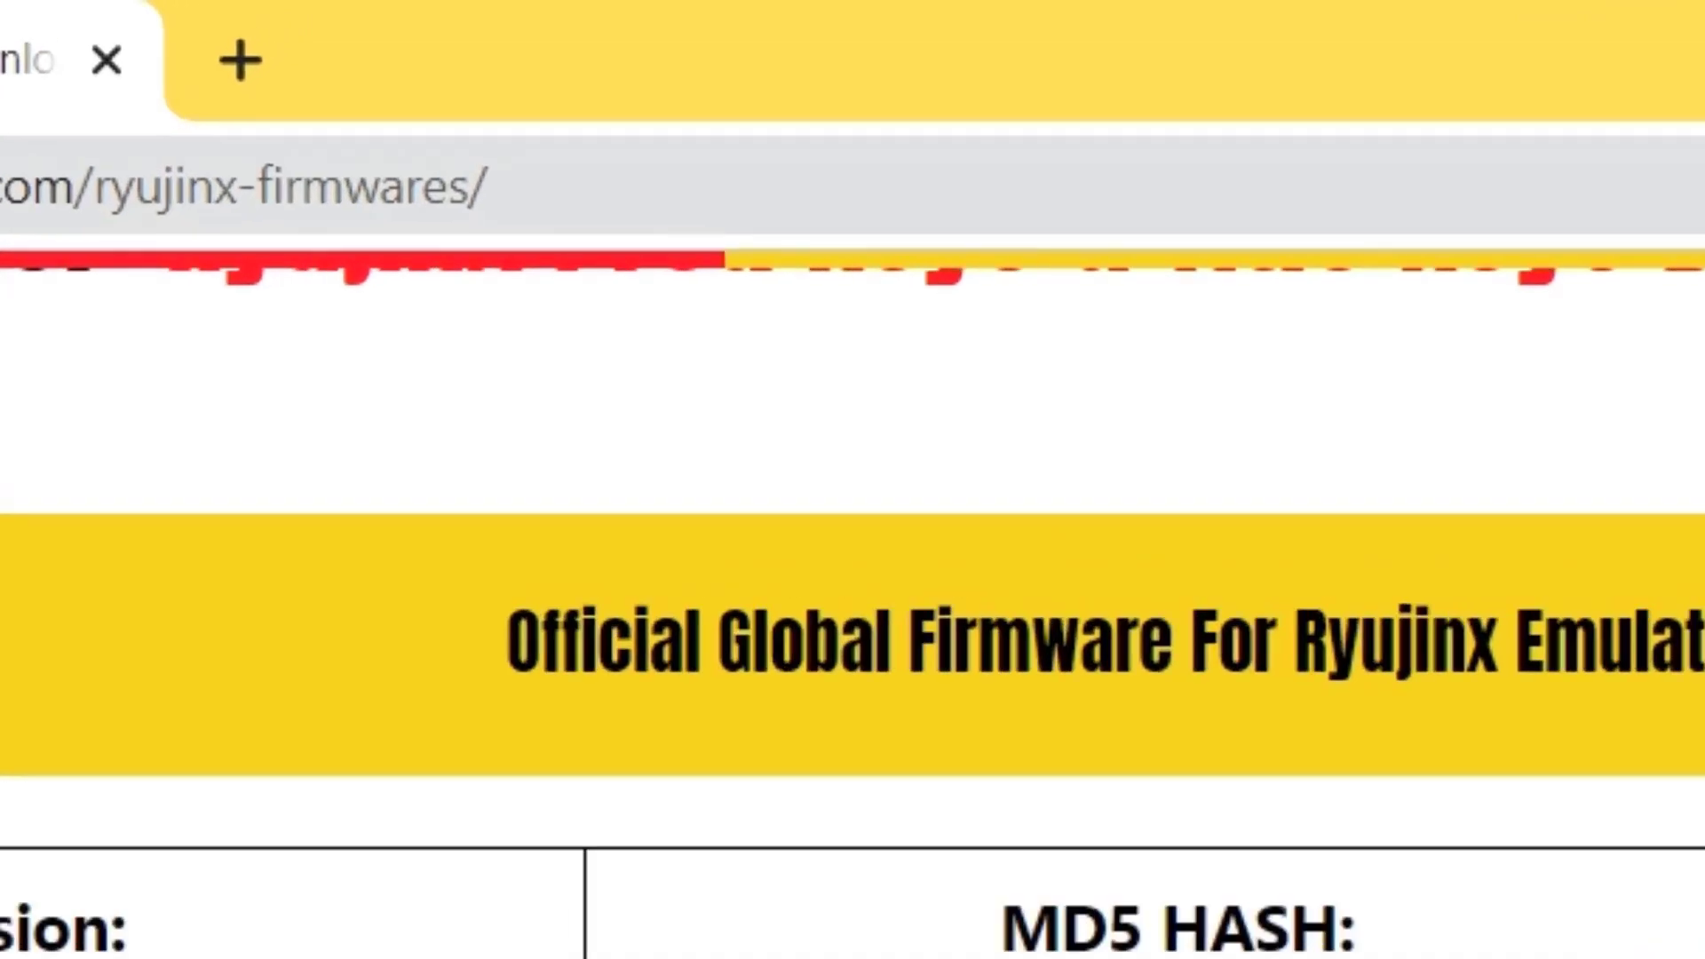
click(950, 344)
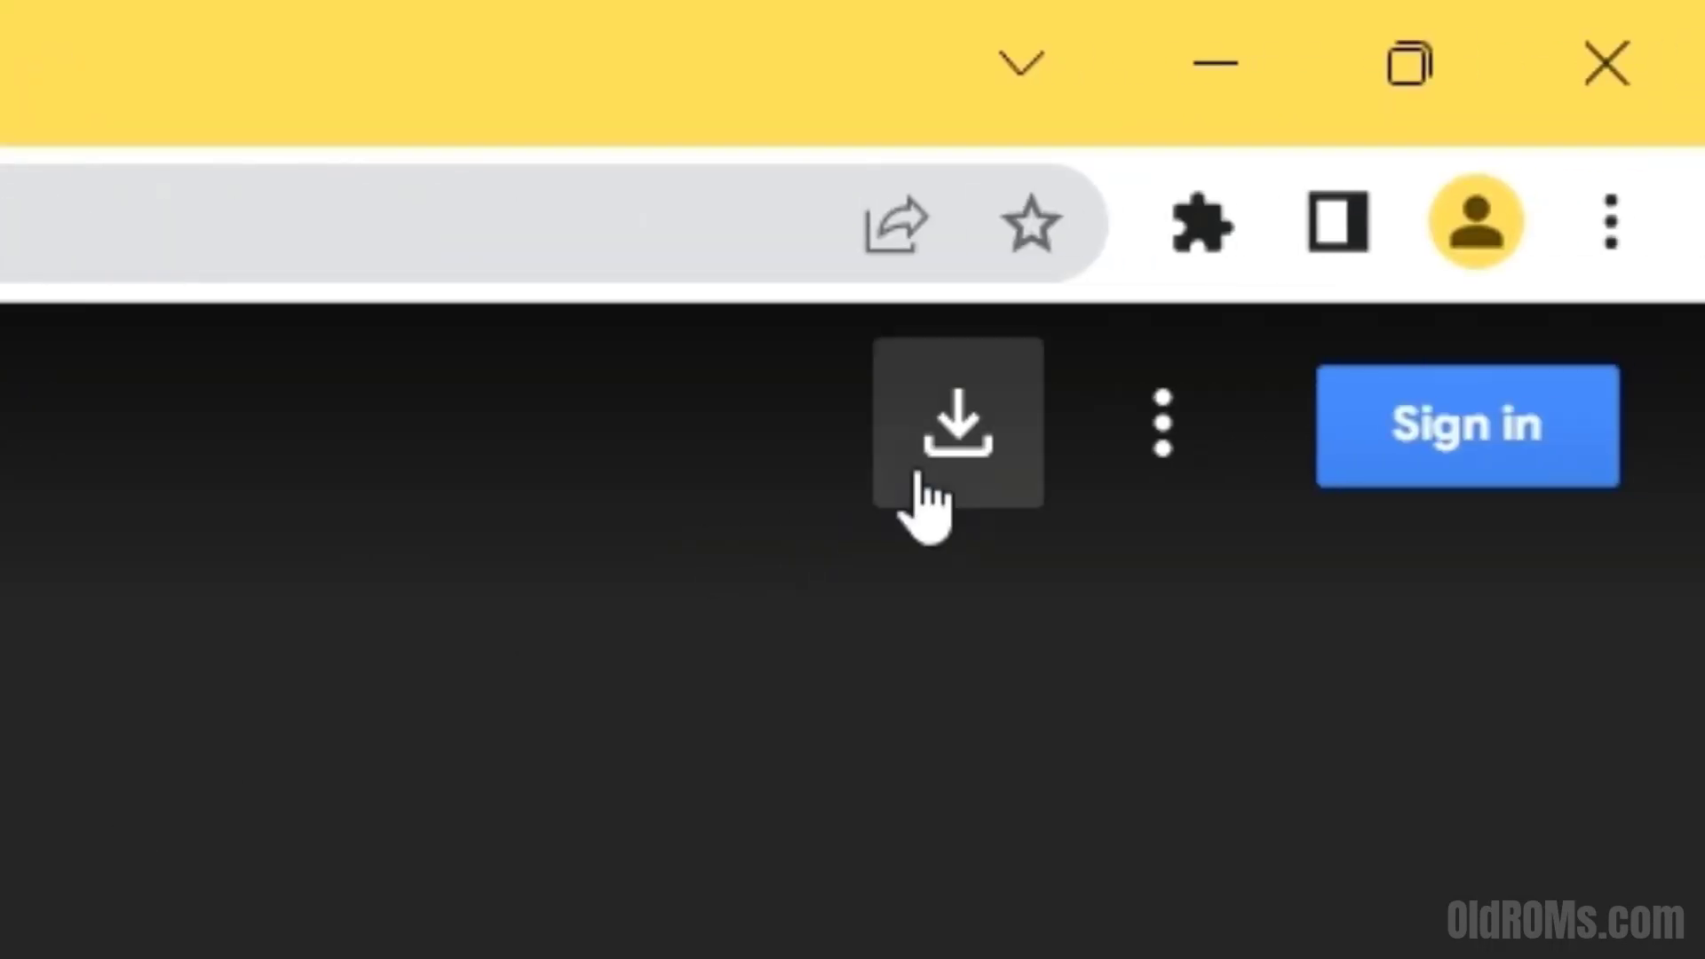
click(943, 444)
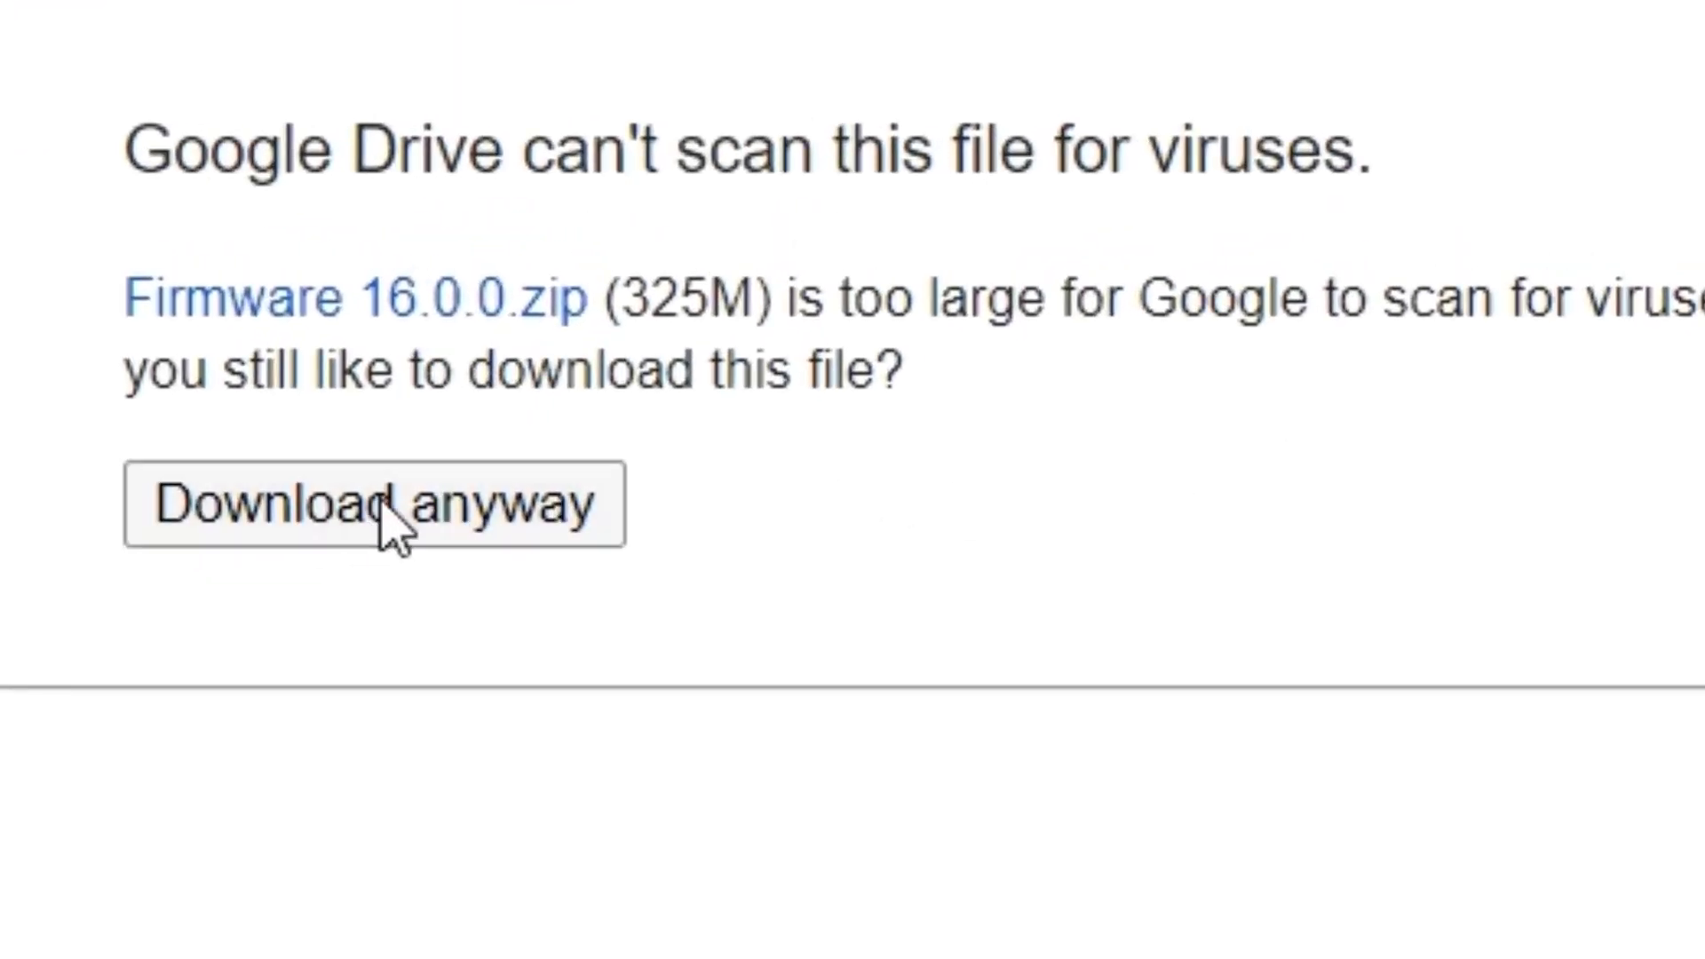
click(377, 521)
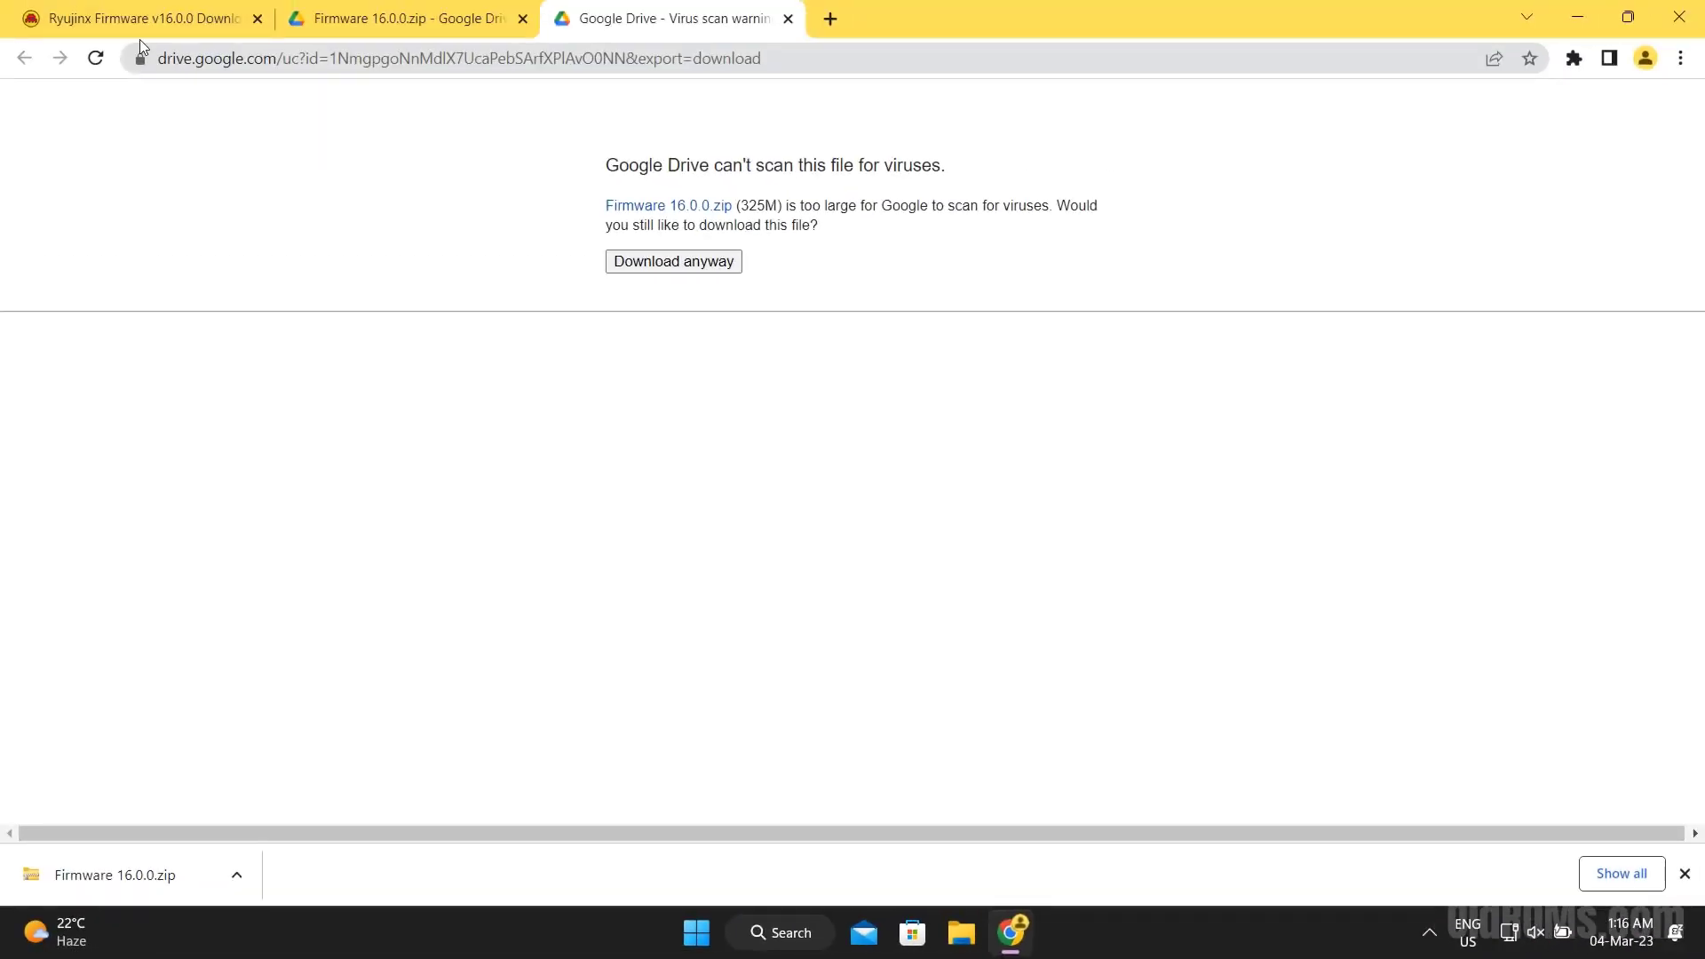
Return to the Old ROMs site and open its Ryujinx Prod.Keys & Title.Keys page
click(143, 20)
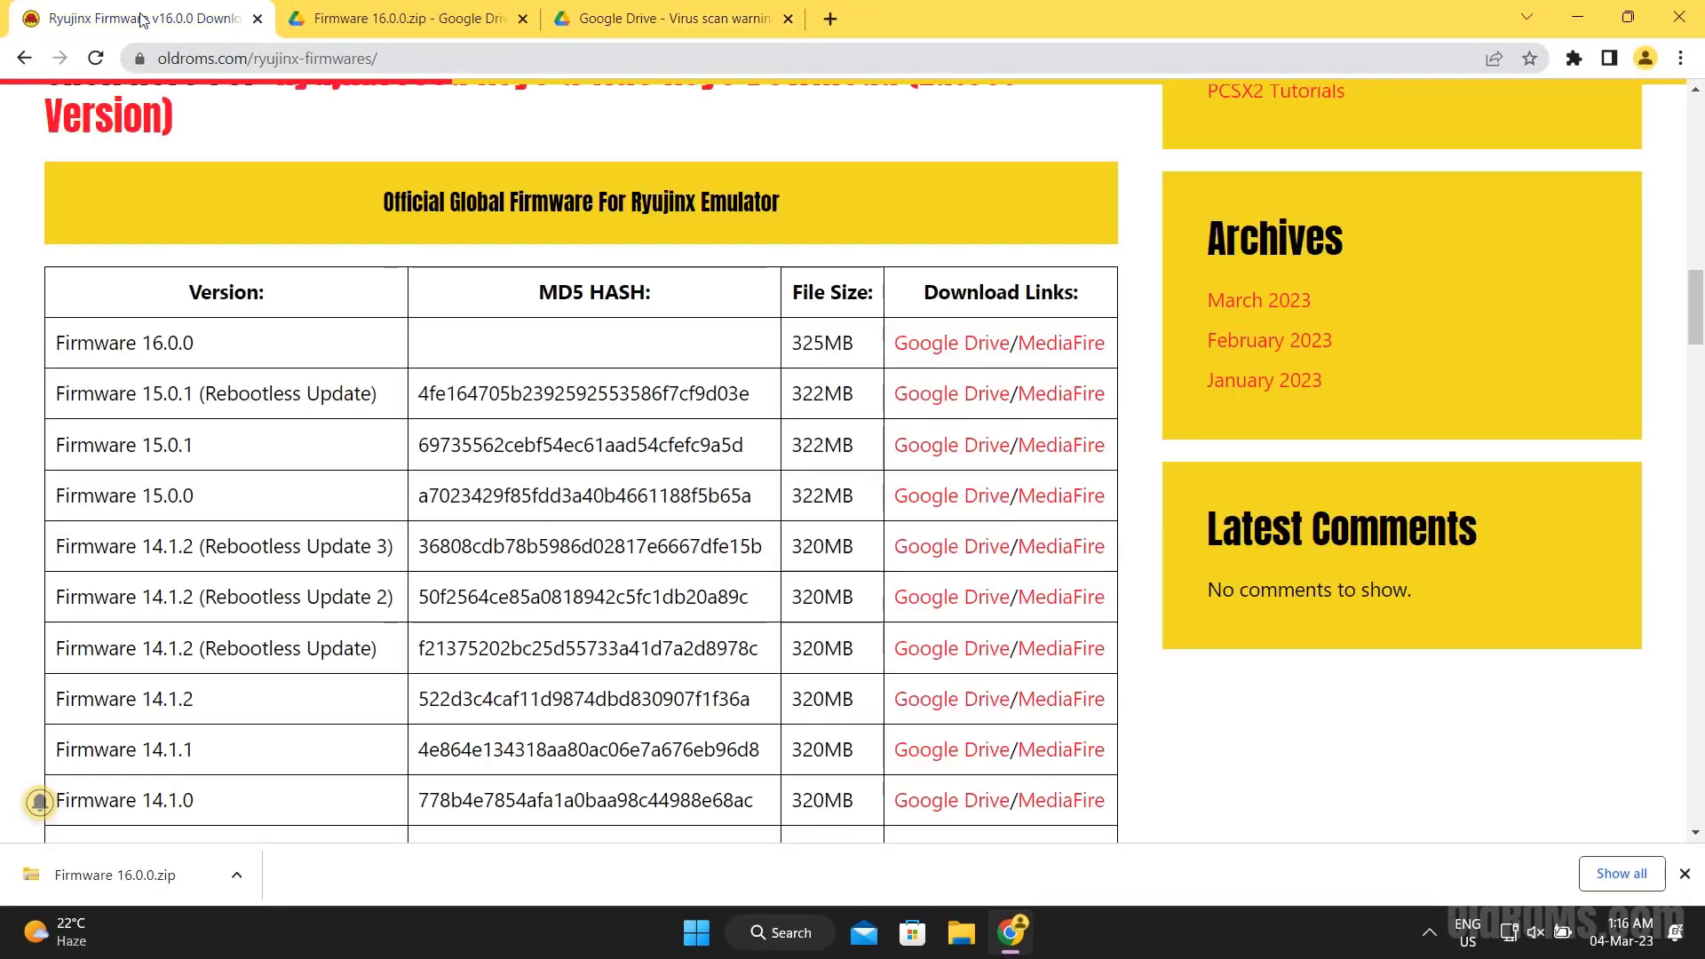
scroll(899, 221, up, 15)
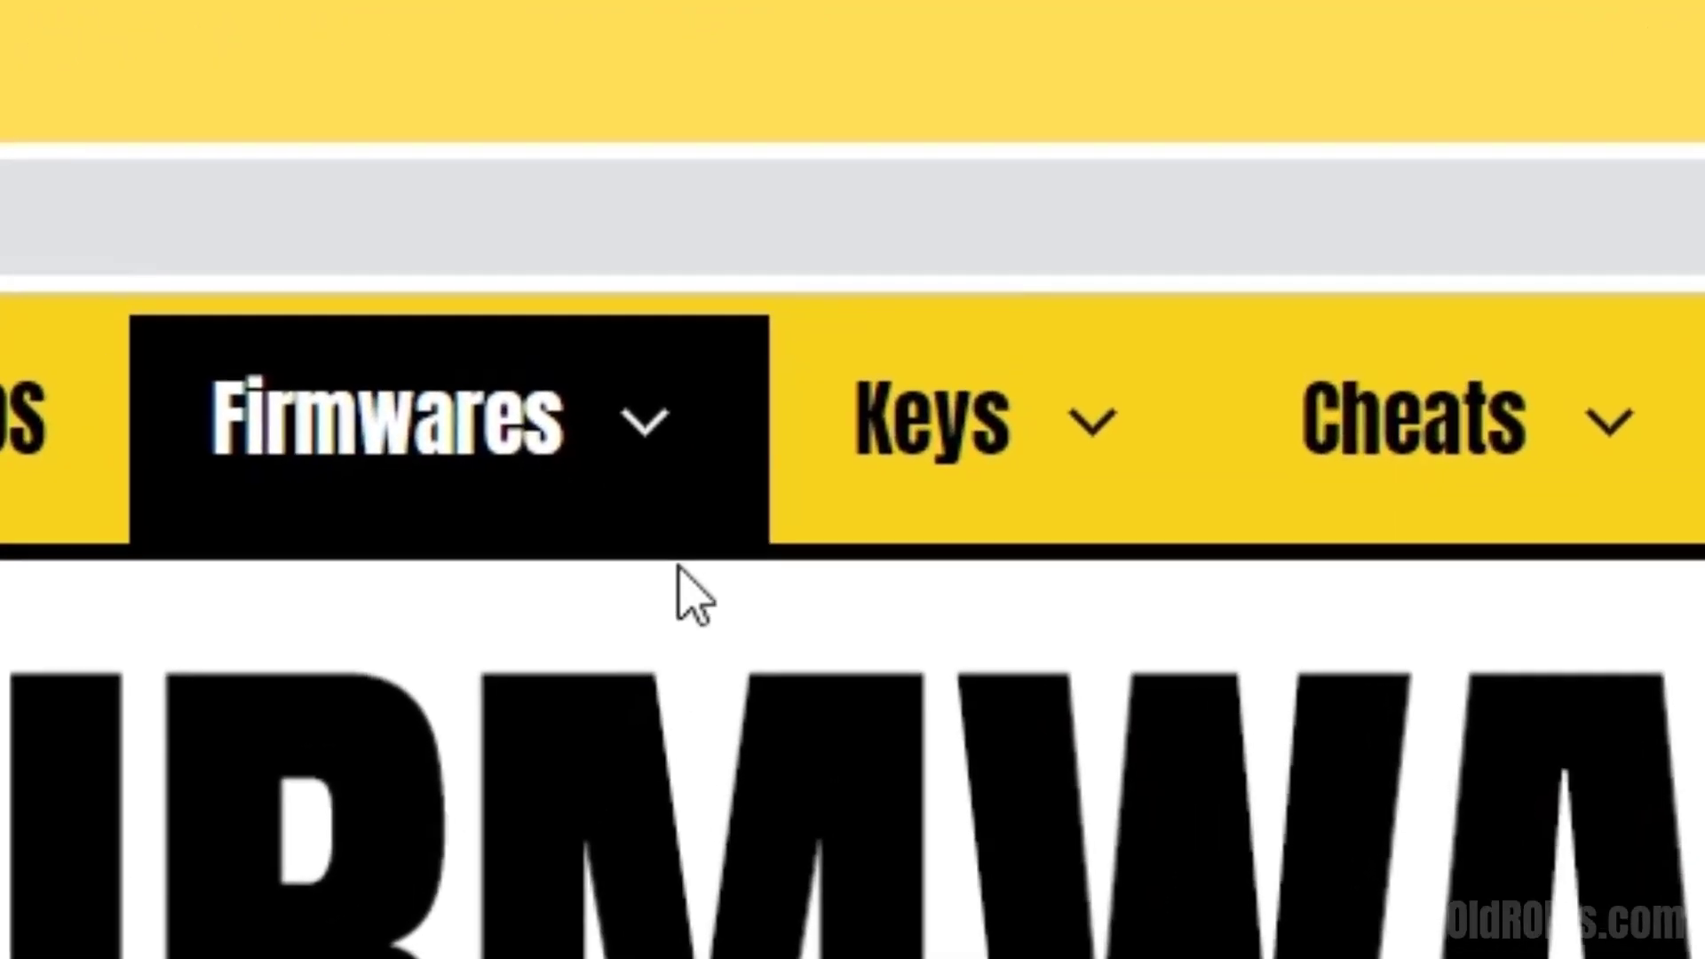
mouse_move(1144, 240)
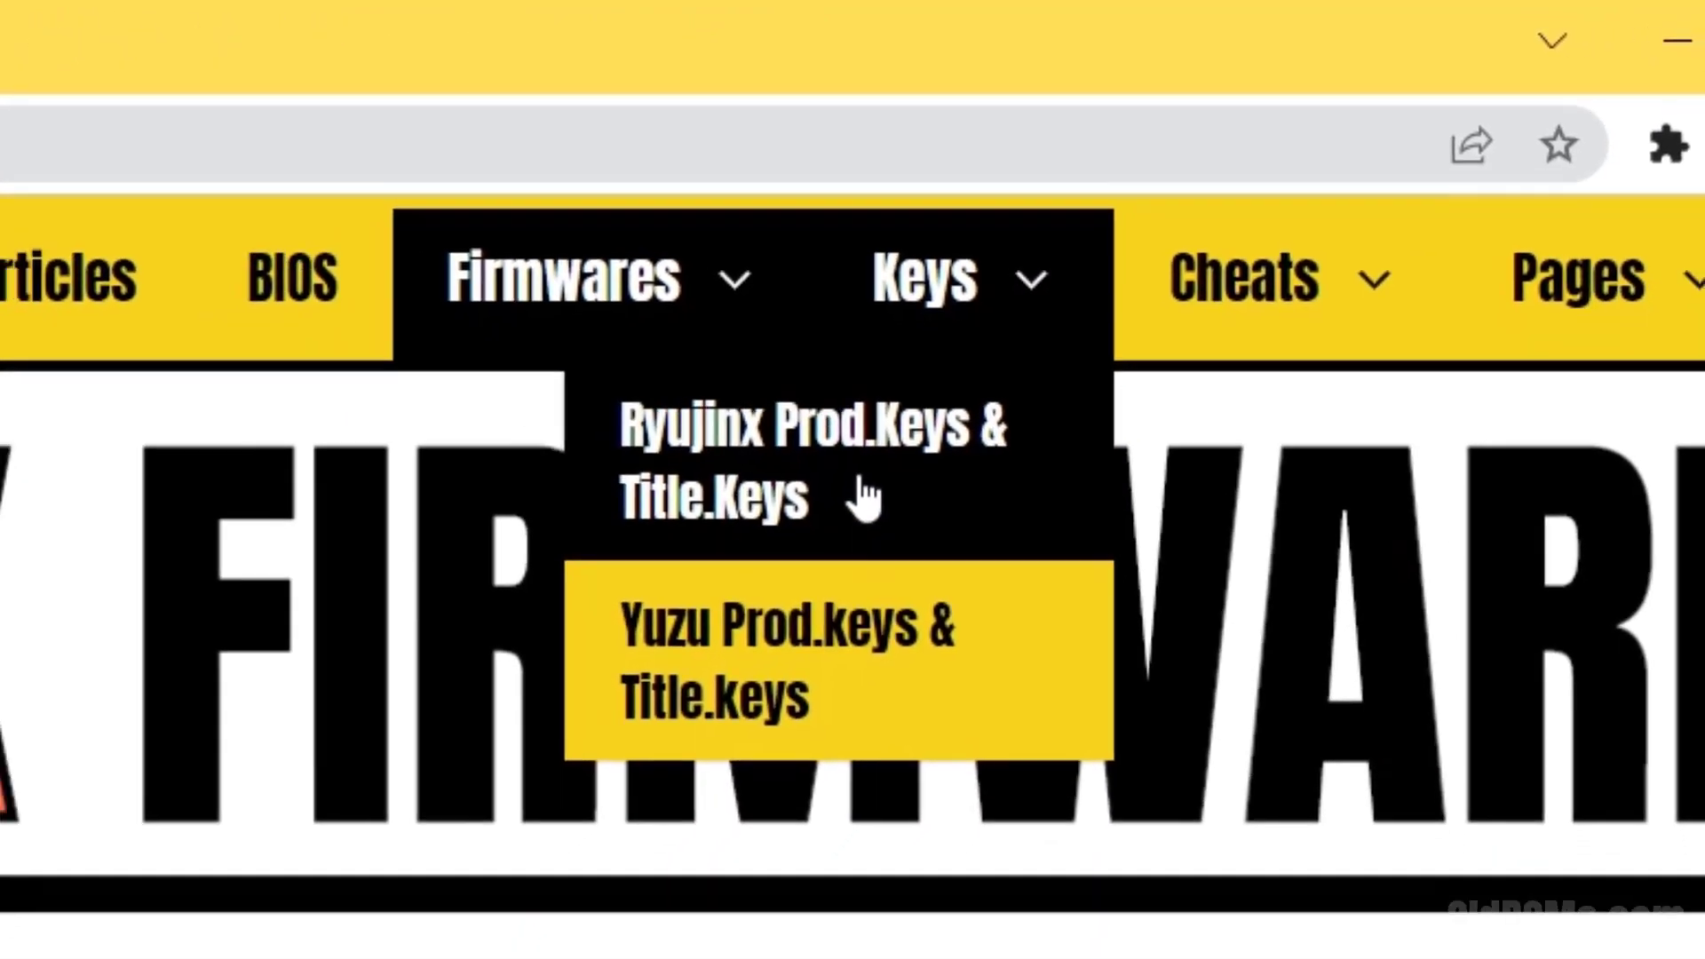
click(839, 515)
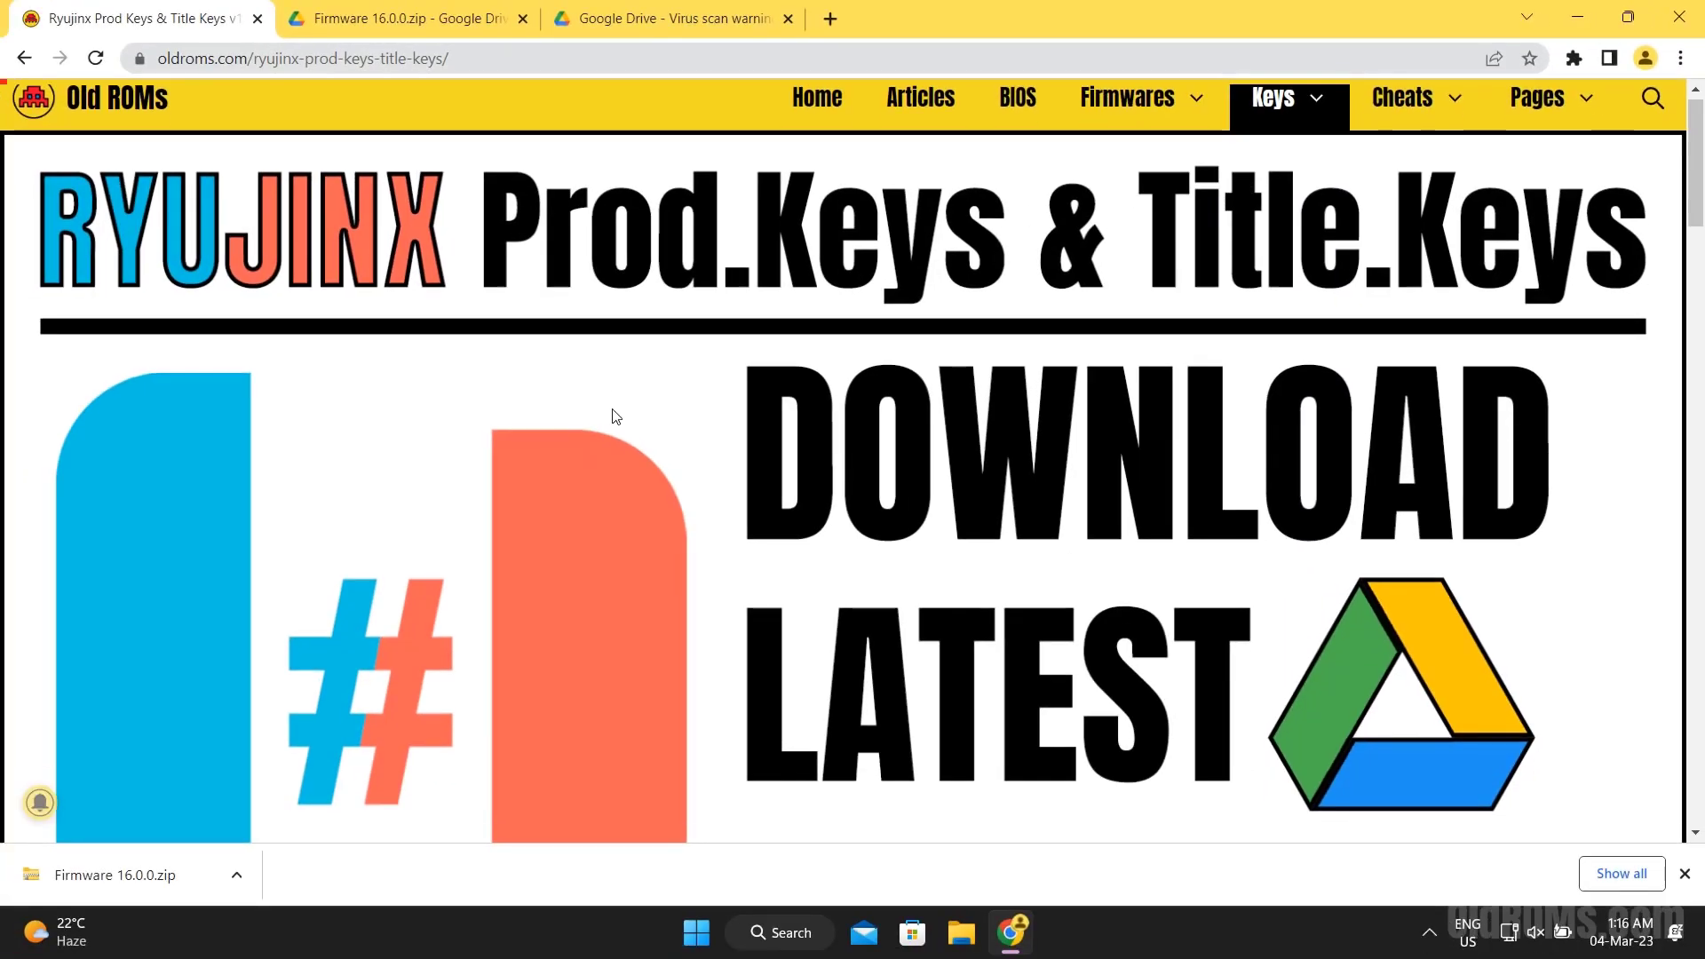
Download Keys 16.0.0.rar from the Google Drive link on the Ryujinx keys page
scroll(616, 416, down, 10)
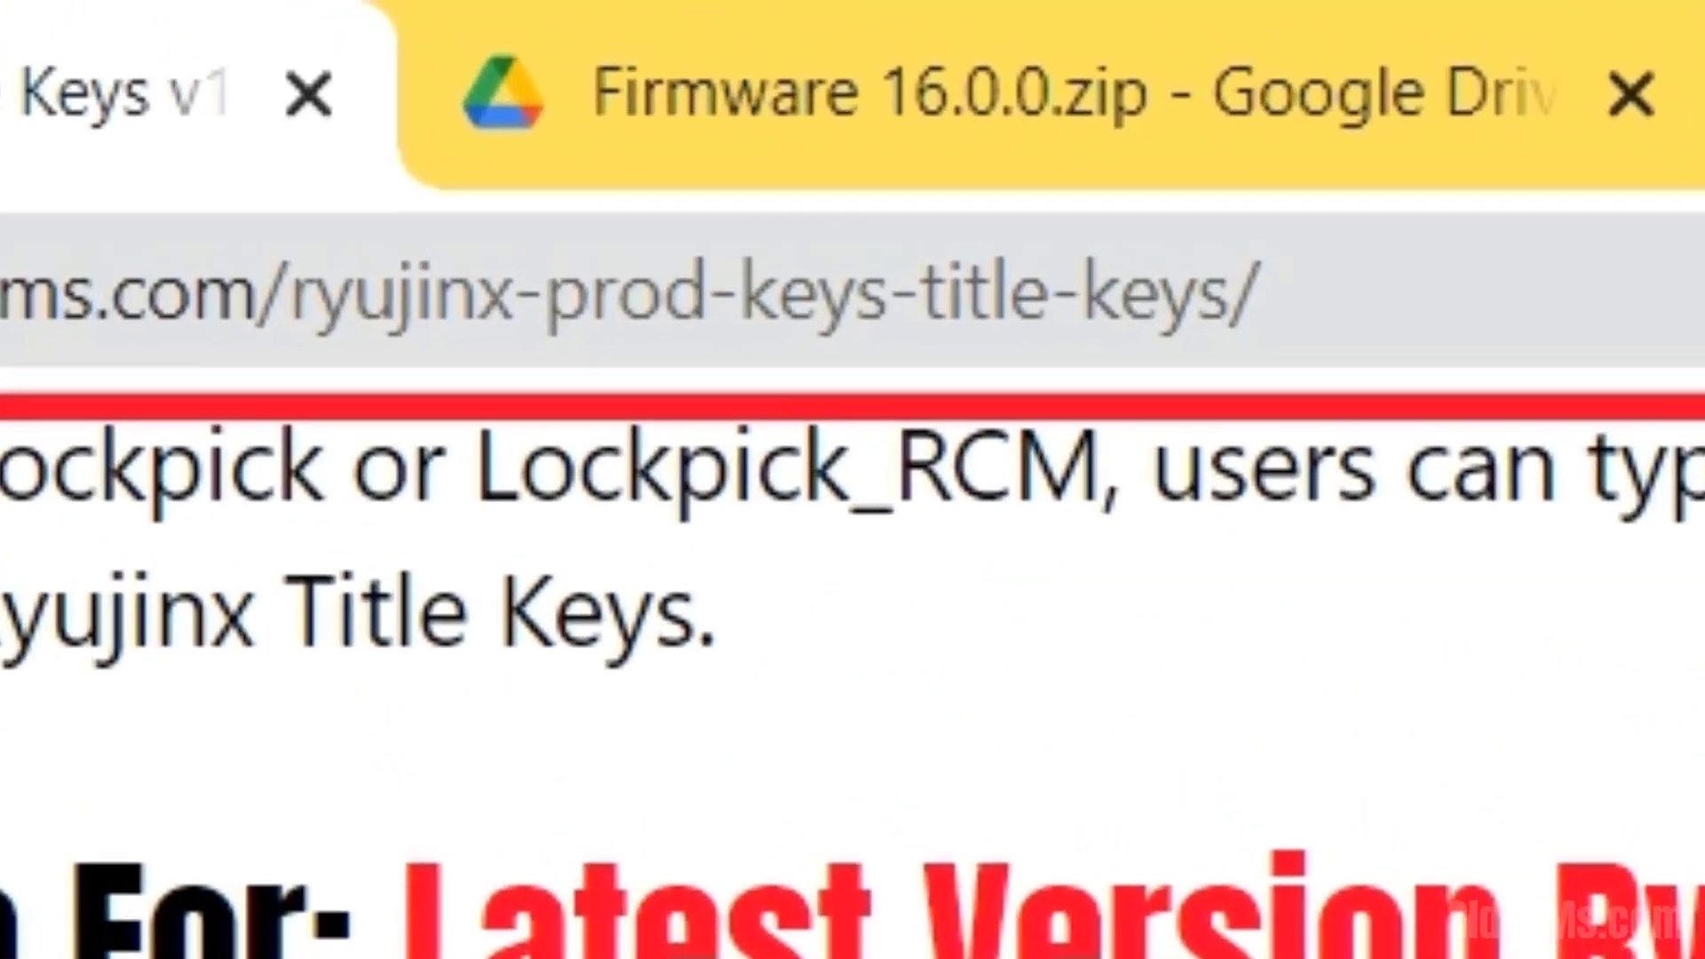
click(658, 451)
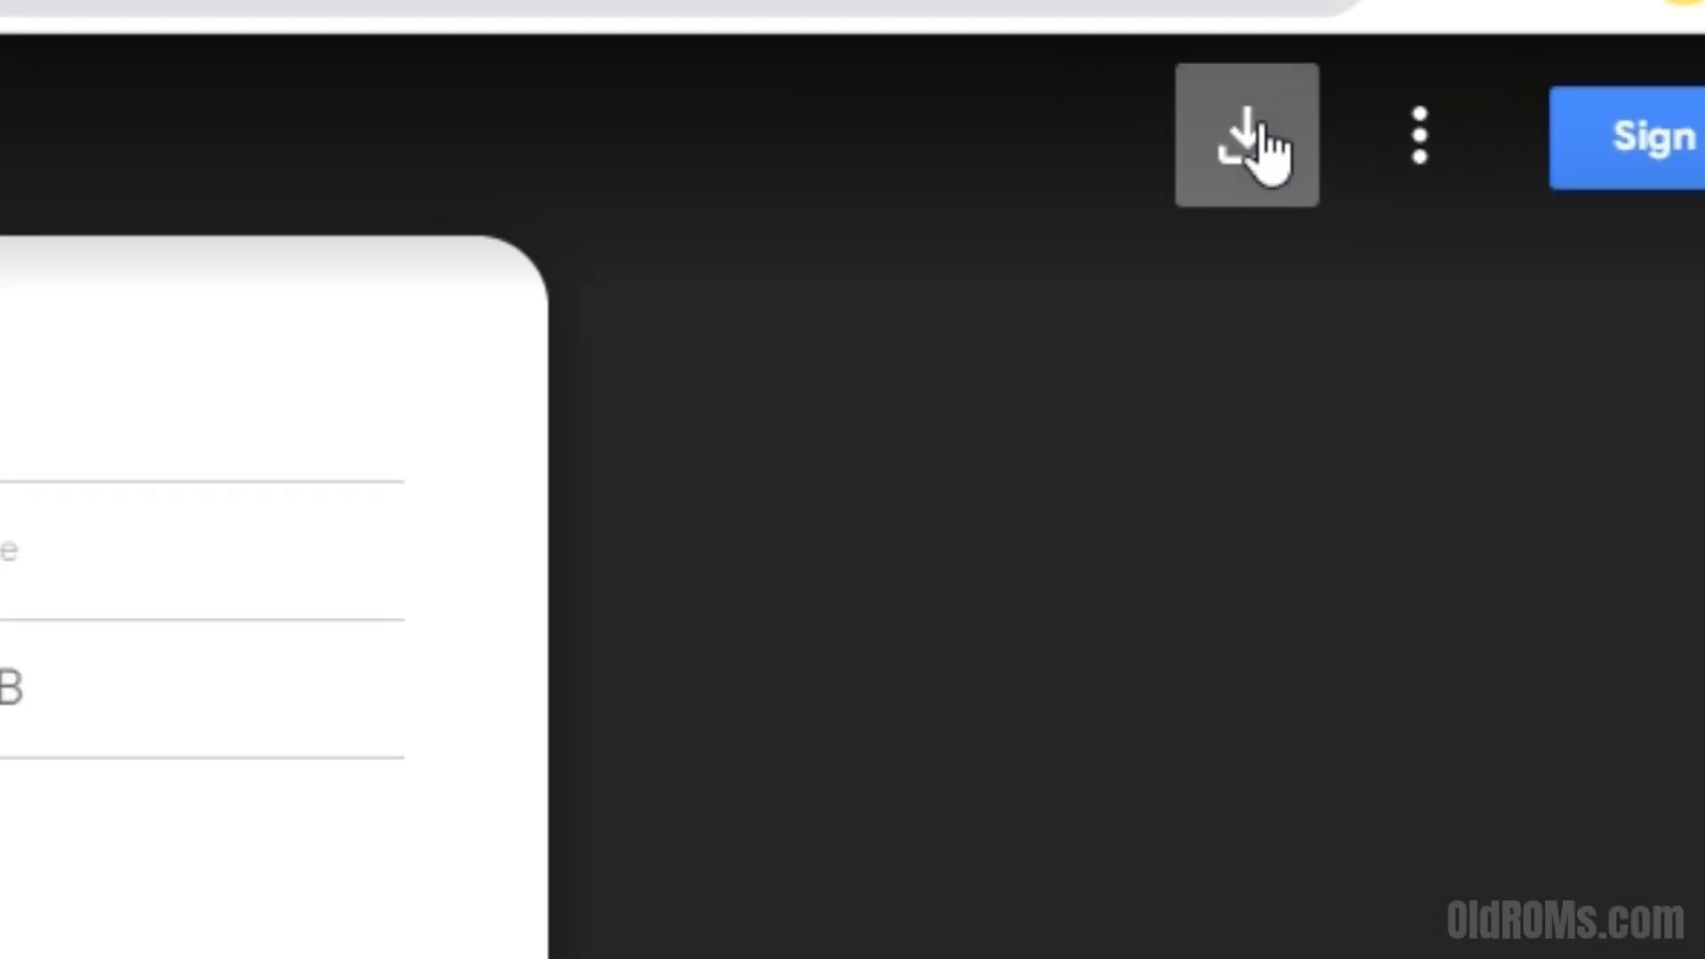
click(728, 269)
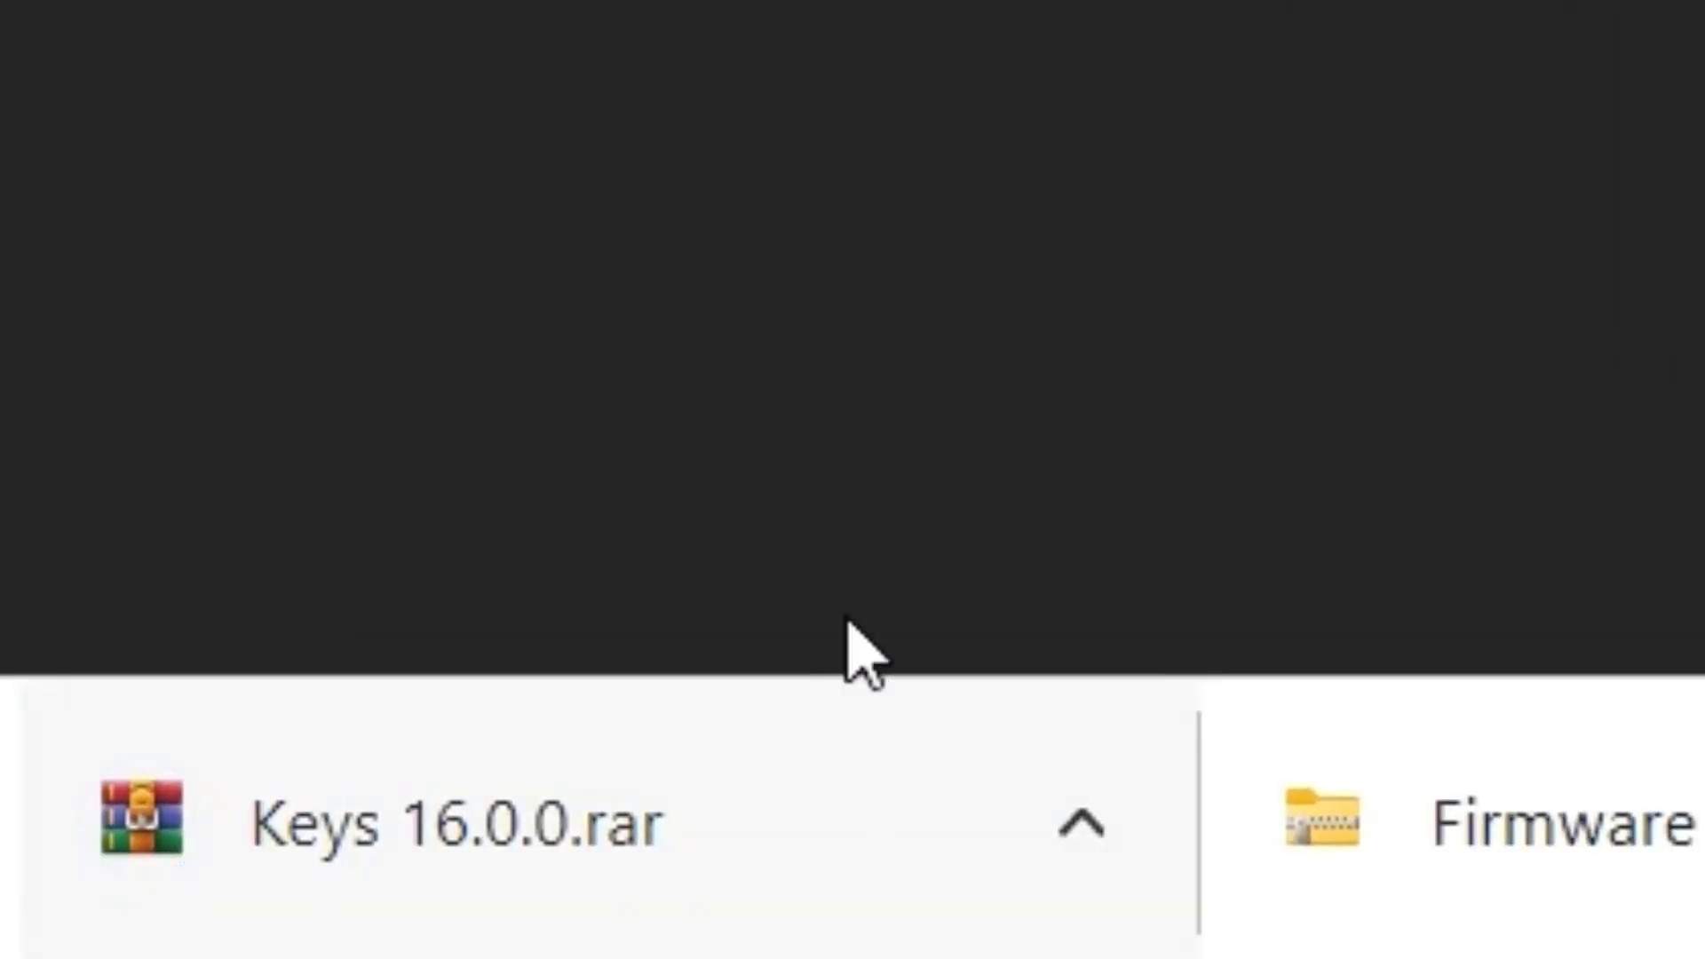
Show the downloaded keys archive in its folder, move Firmware 16.0.0.zip and Keys 16.0.0.rar to the desktop, and close the folder
right_click(615, 817)
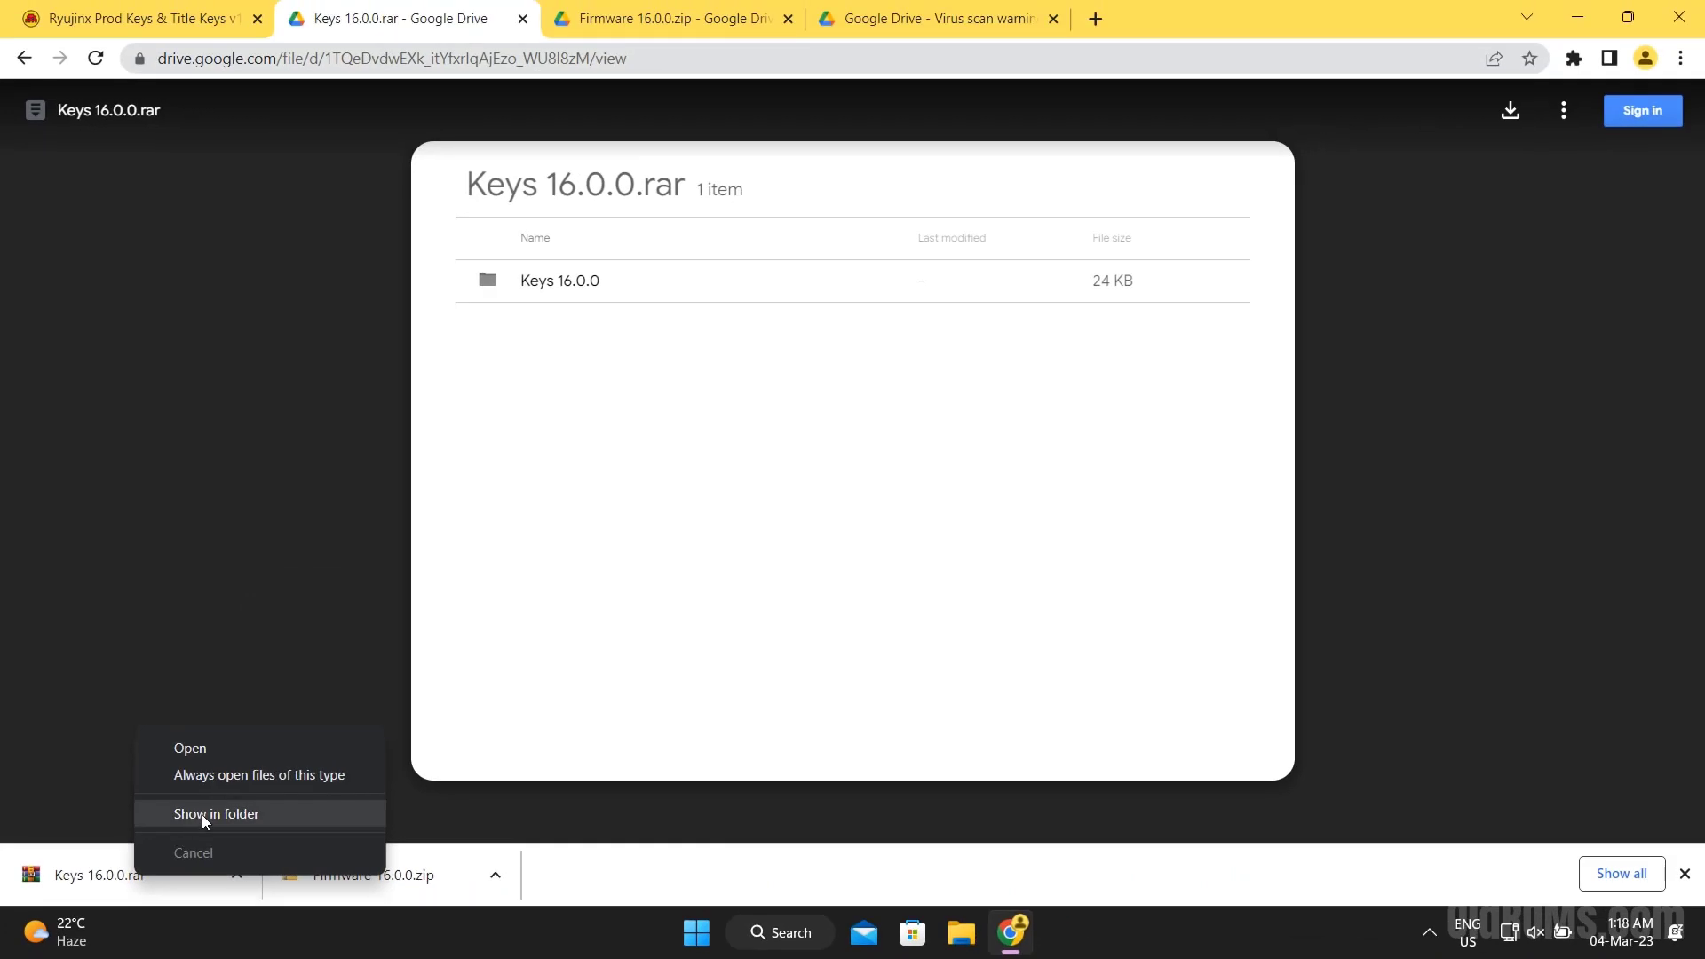
click(200, 814)
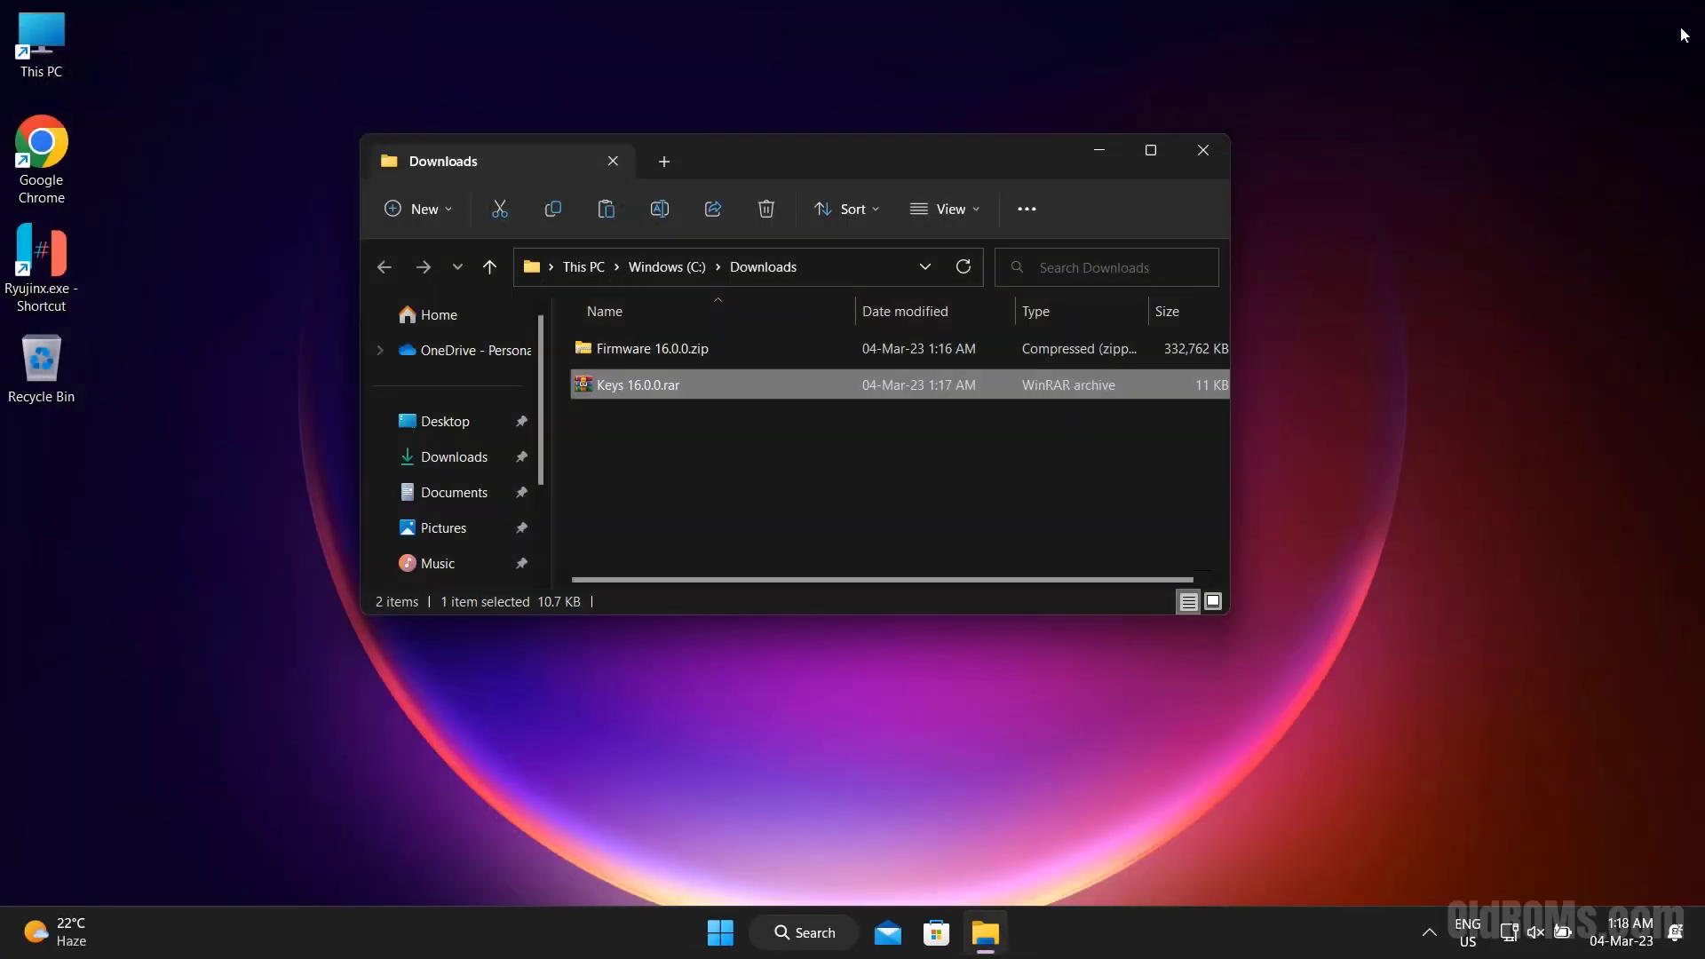
drag(900, 163, 982, 165)
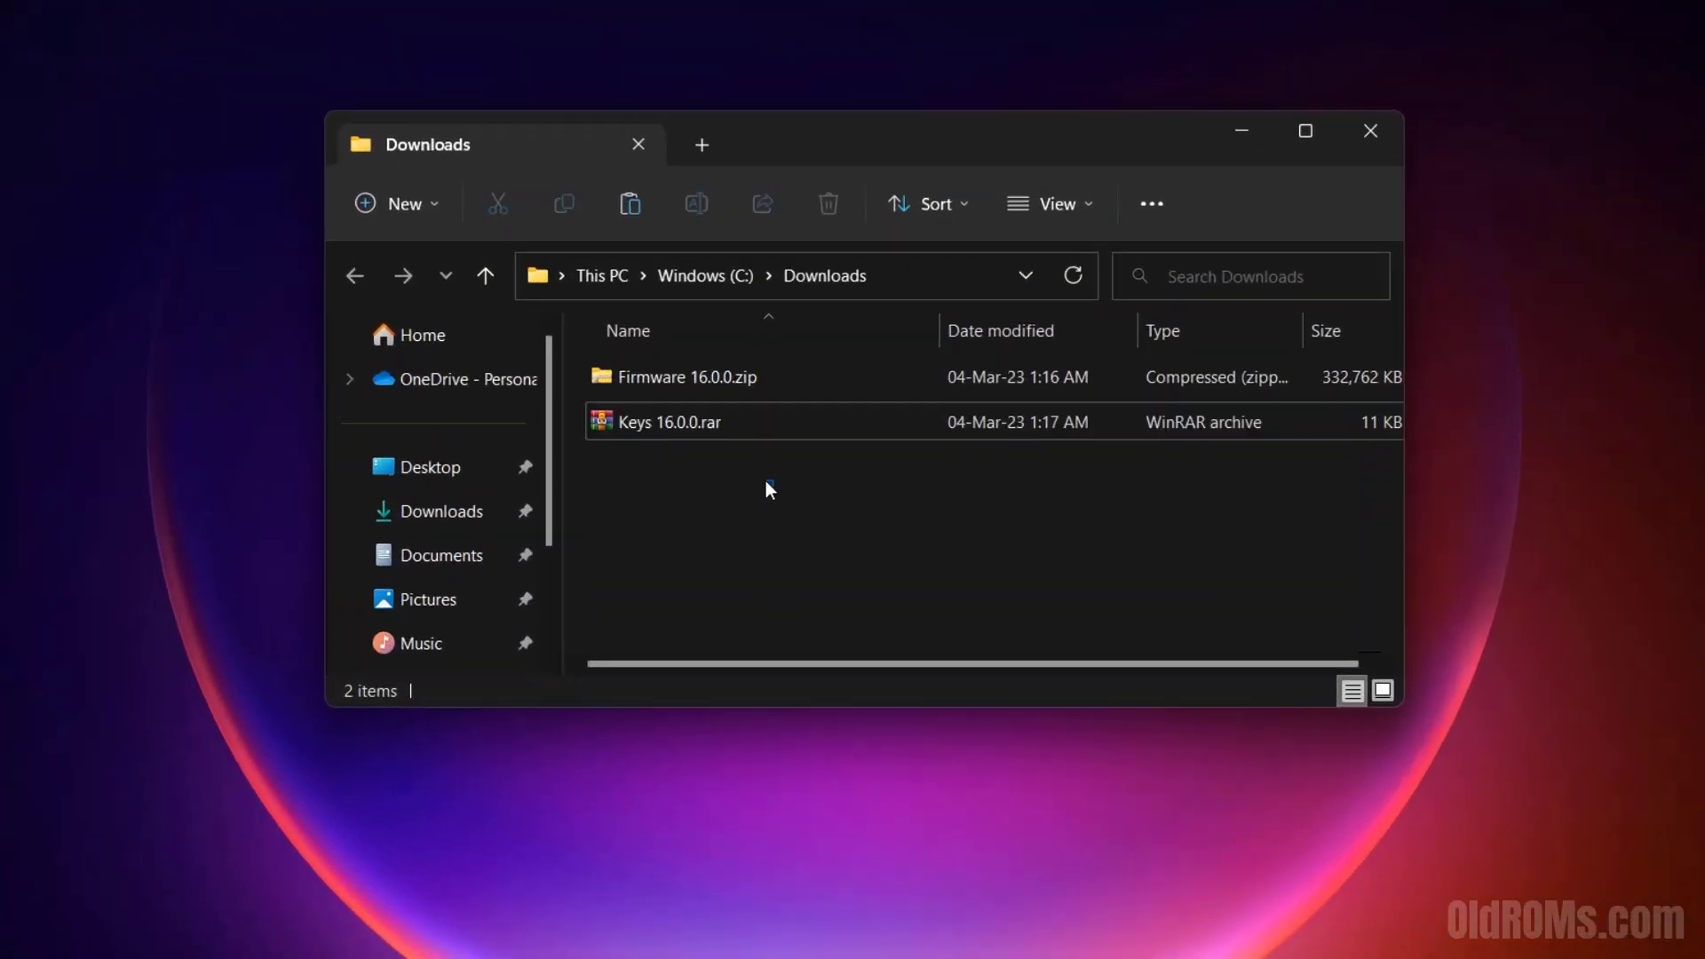
drag(793, 437, 249, 413)
drag(146, 400, 142, 404)
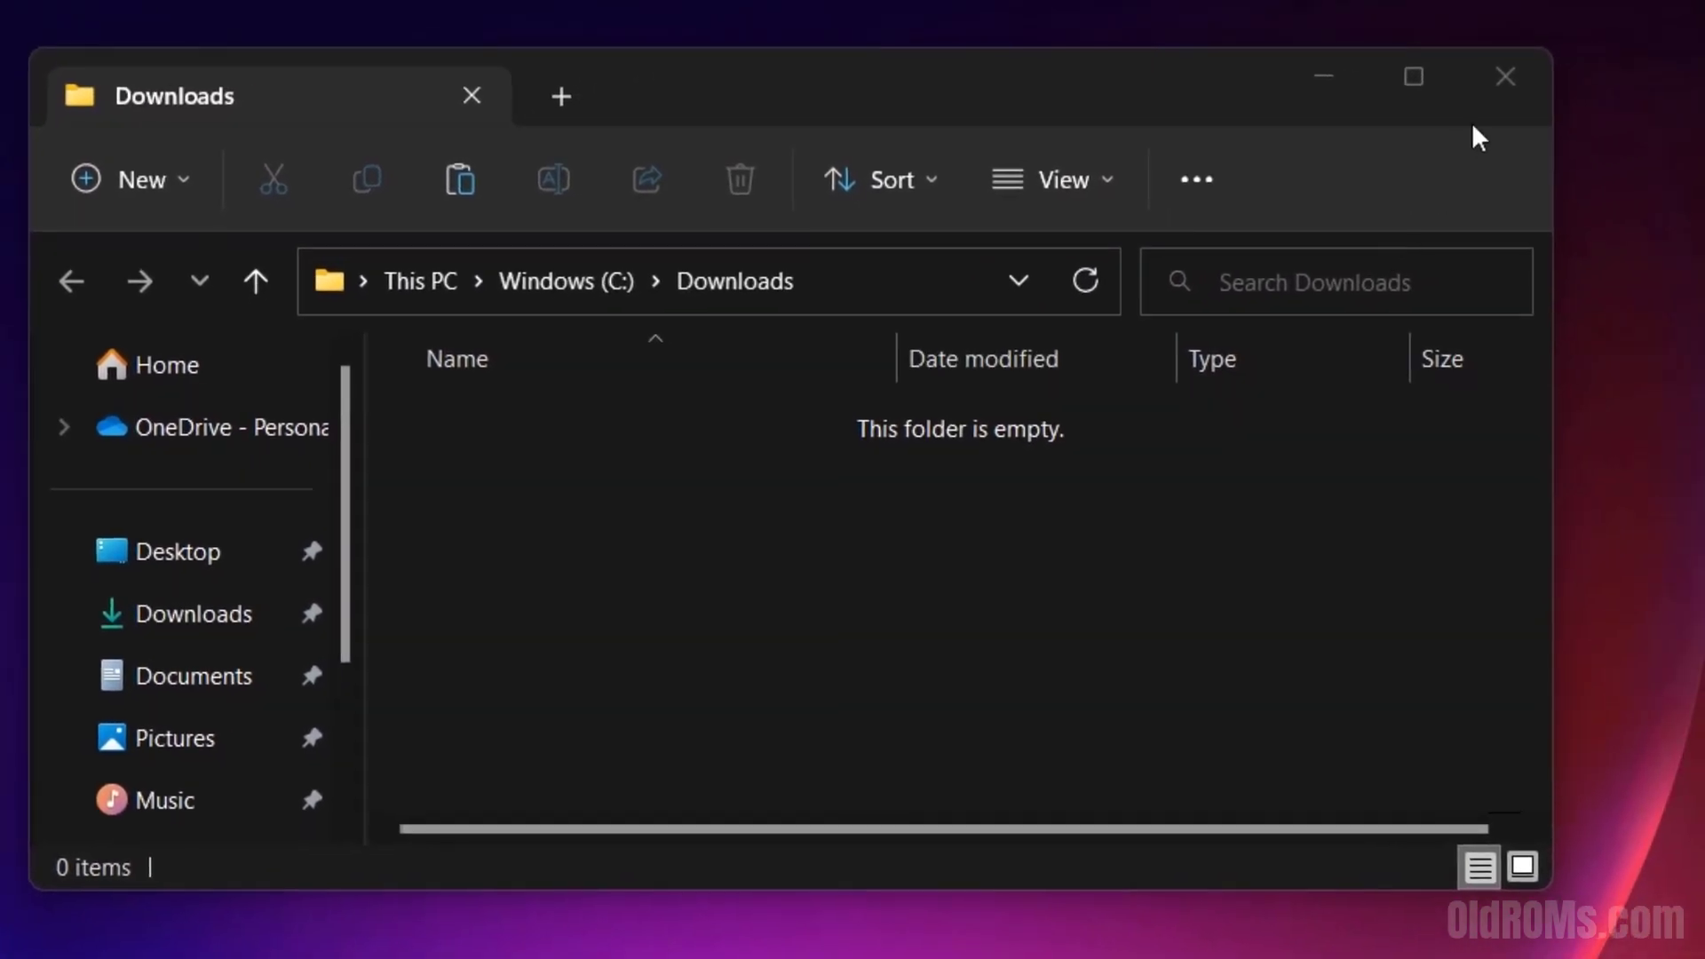
click(1505, 78)
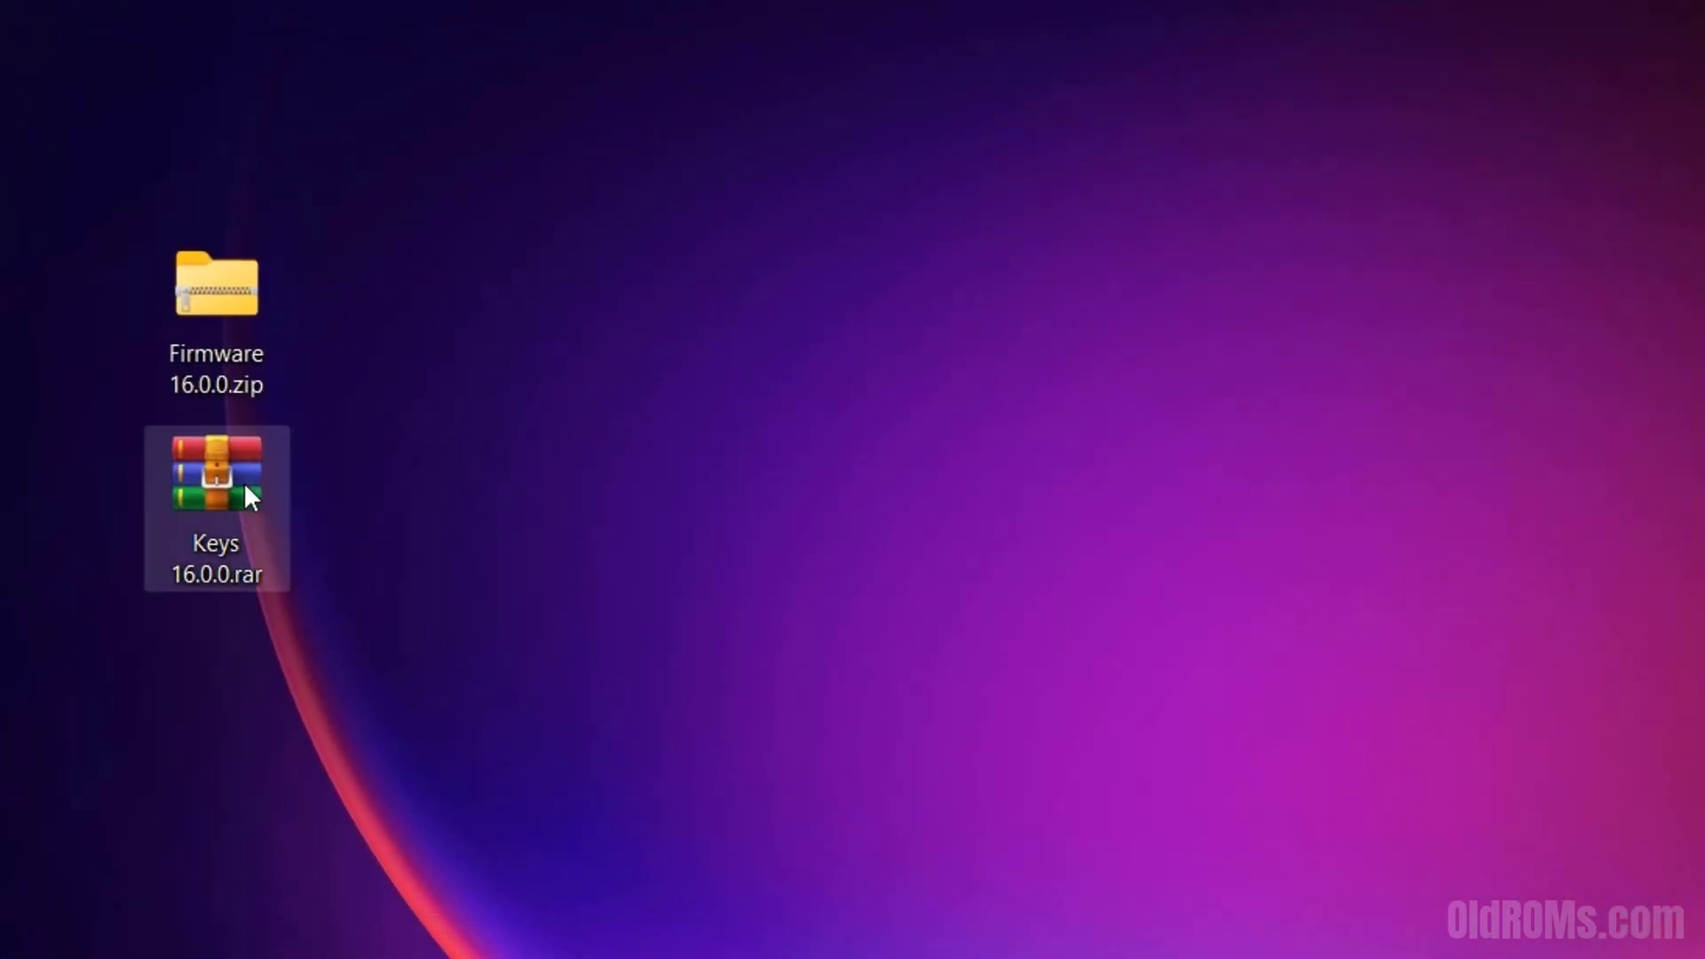
Extract Keys 16.0.0.rar into its own "Keys 16.0.0" folder on the desktop, and delete the archive
right_click(213, 491)
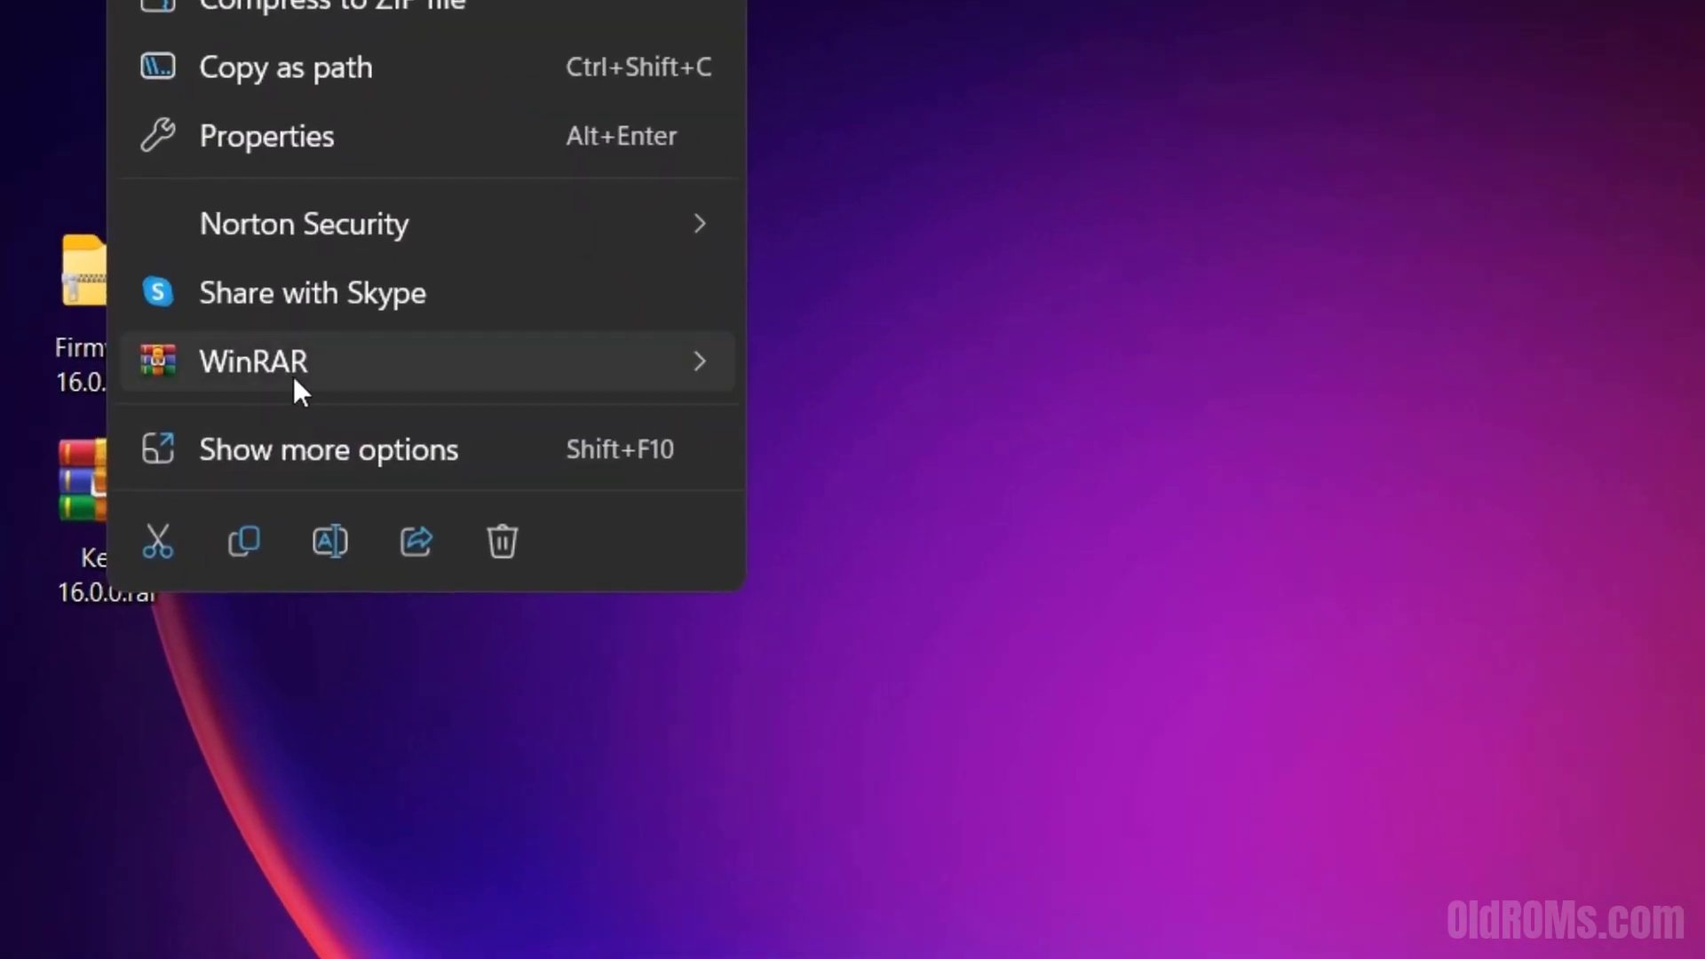
mouse_move(705, 379)
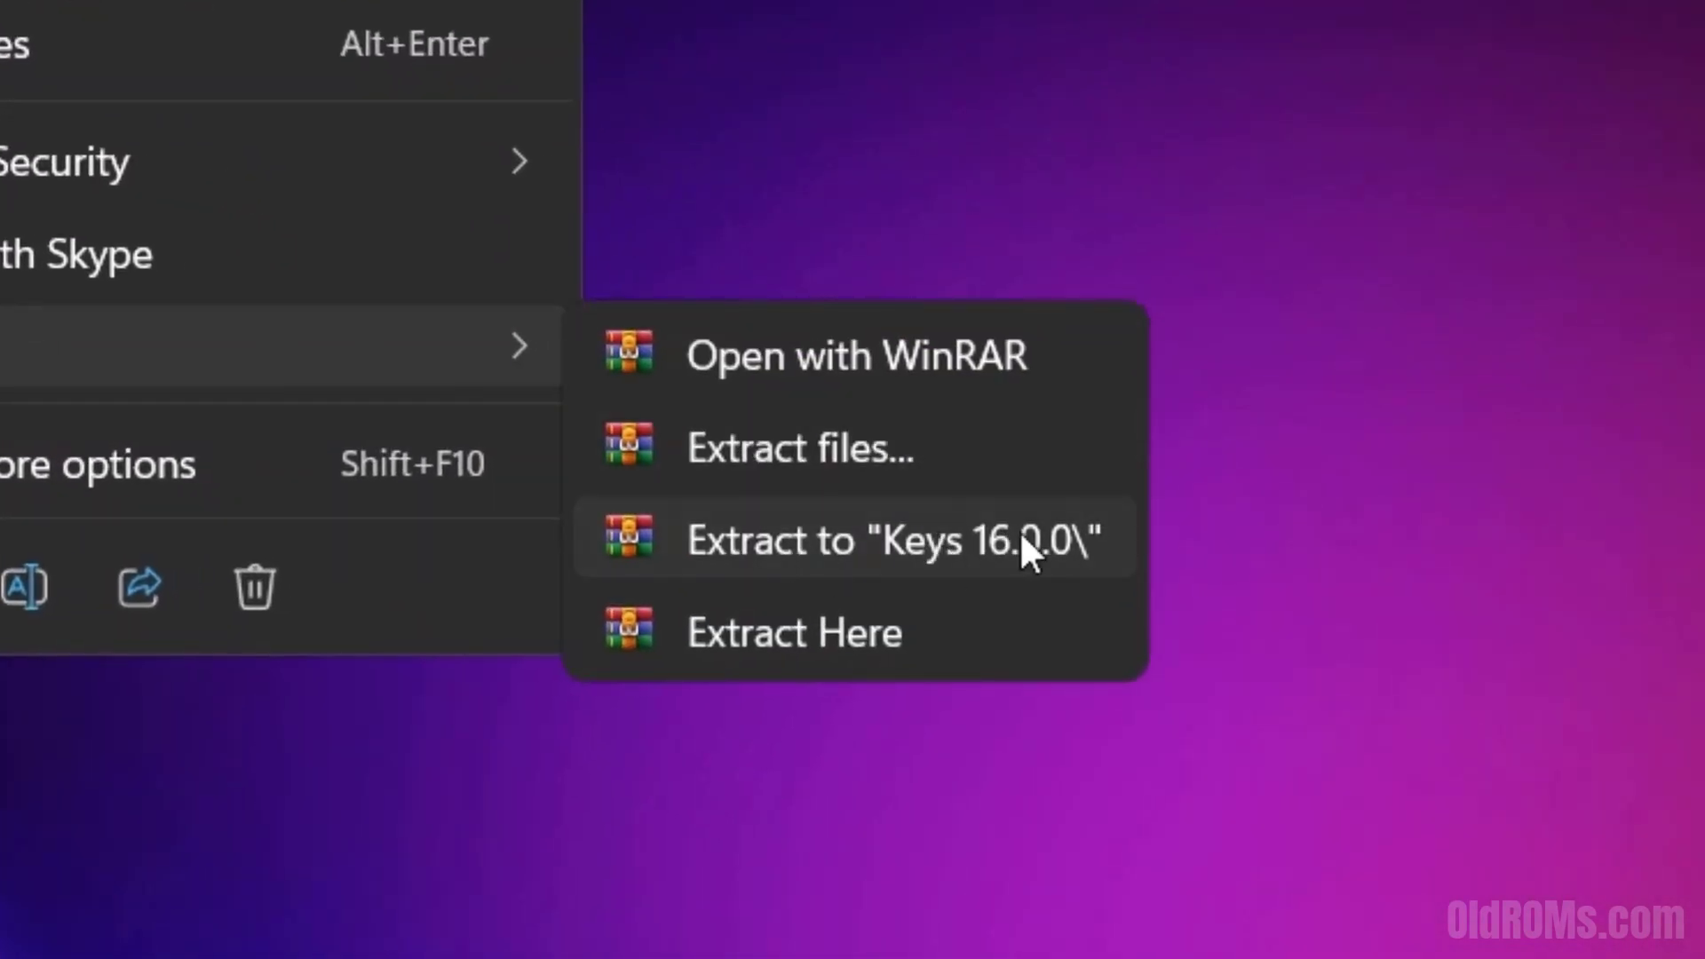
click(1021, 533)
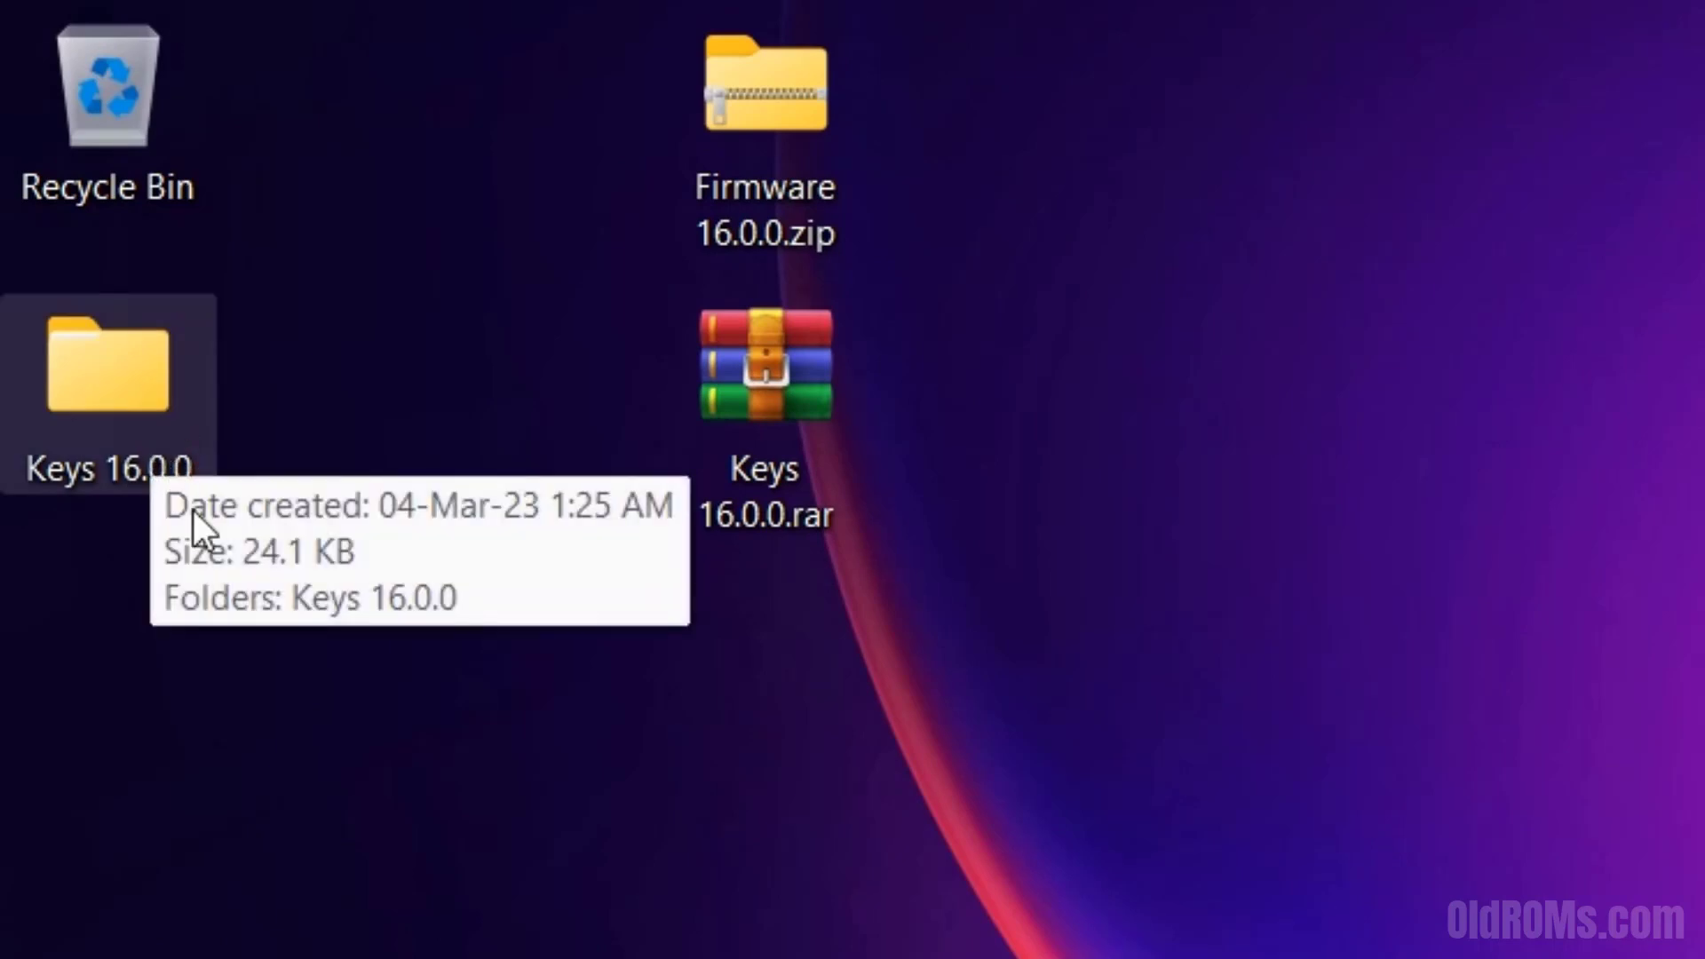
right_click(771, 398)
click(1332, 465)
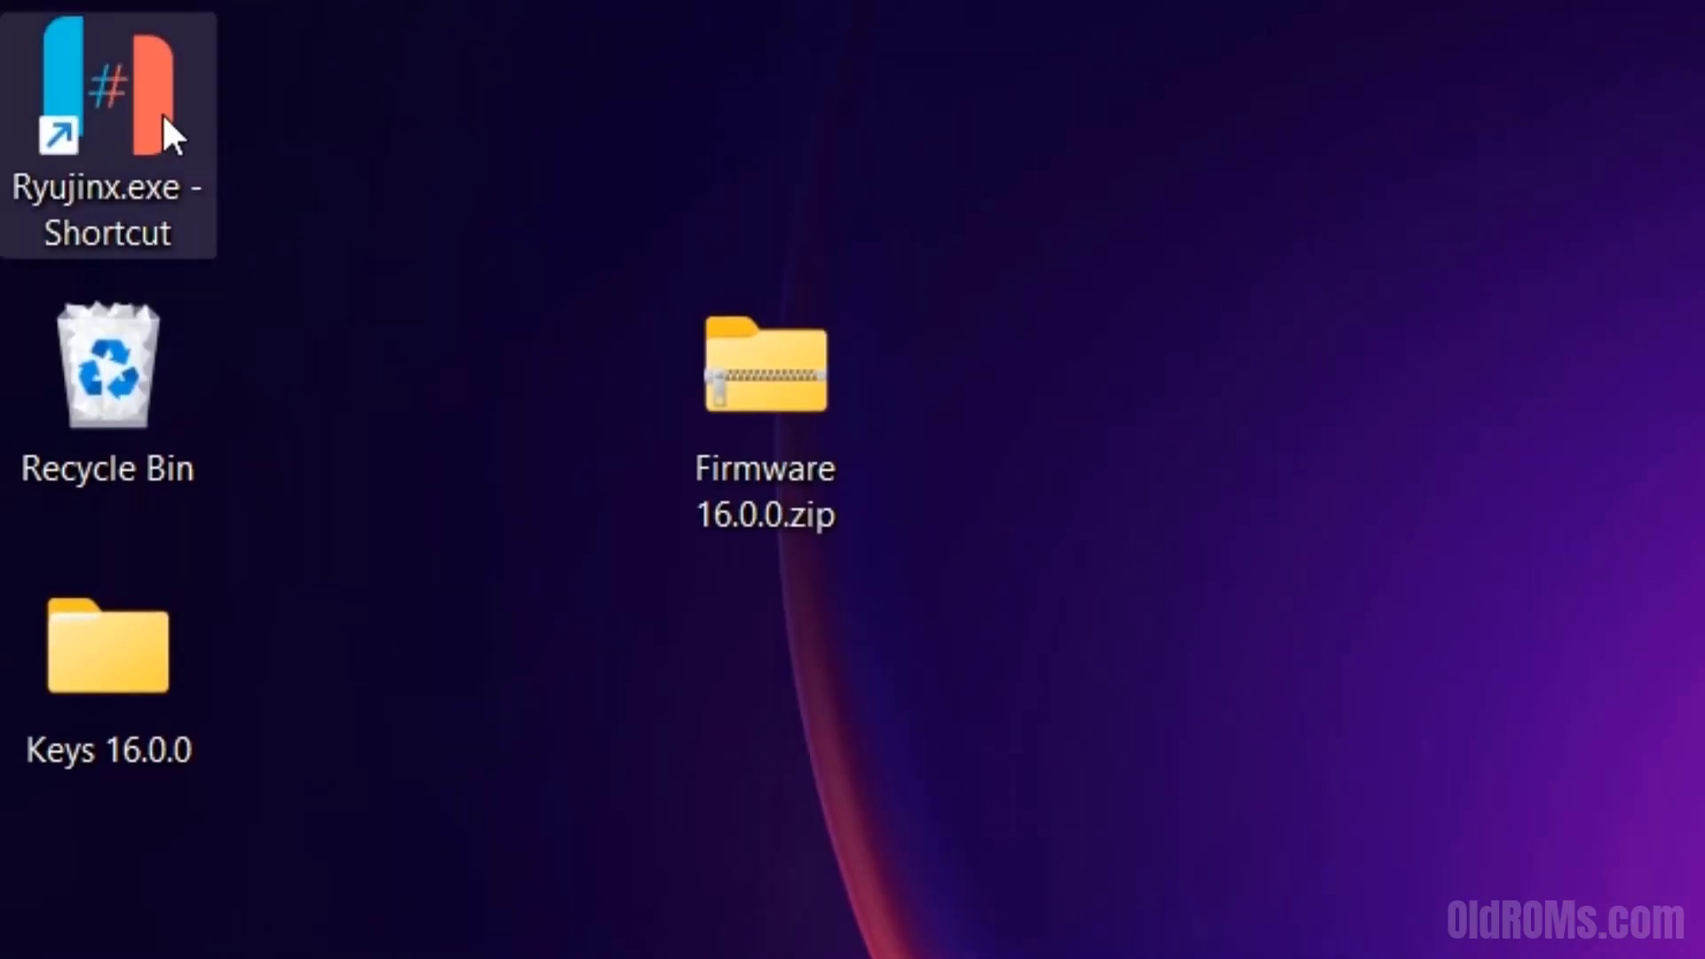
Launch Ryujinx from its desktop shortcut and dismiss the startup error about keys
right_click(147, 114)
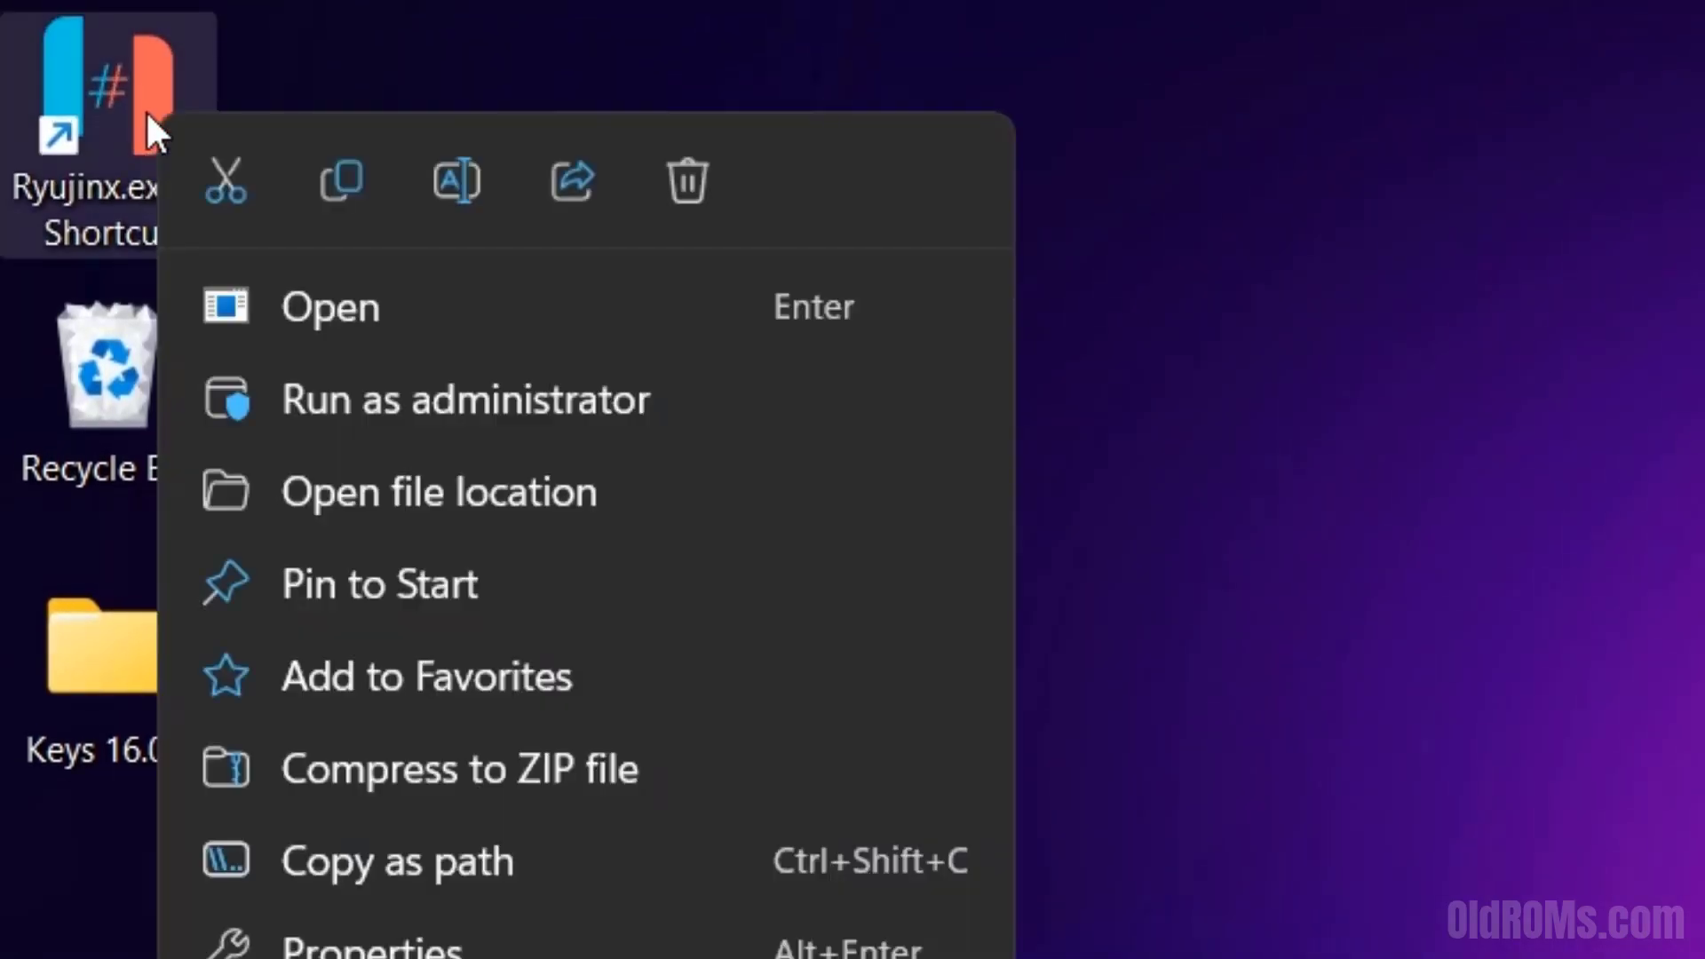
click(365, 312)
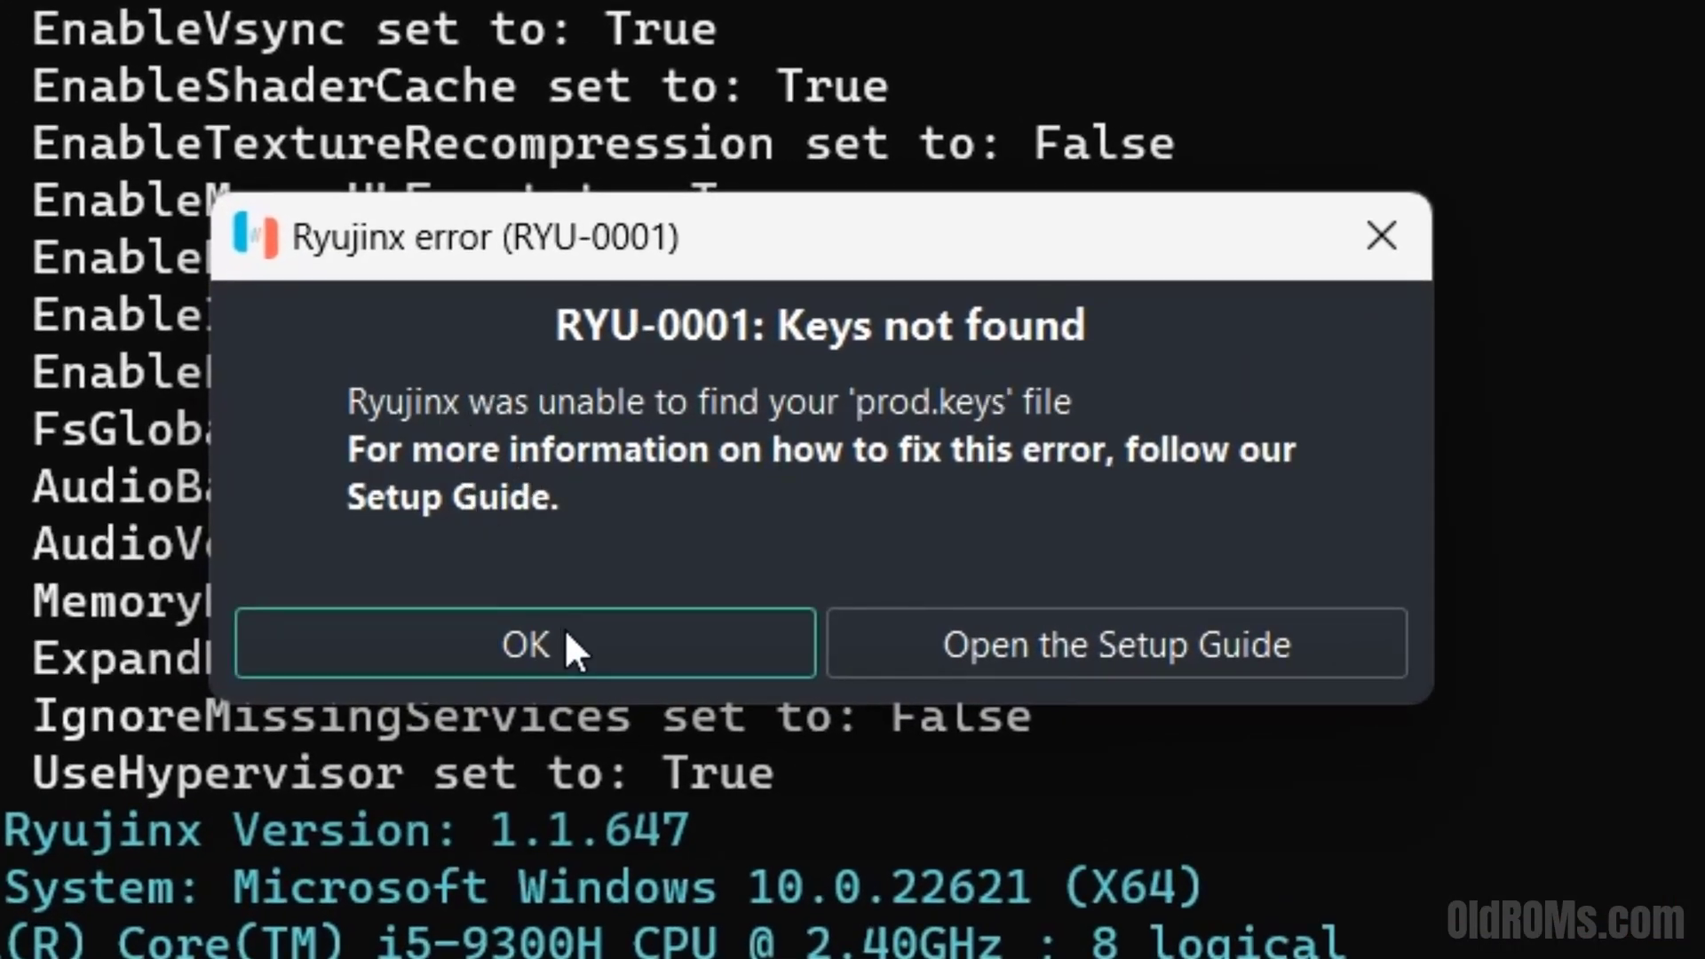
click(569, 632)
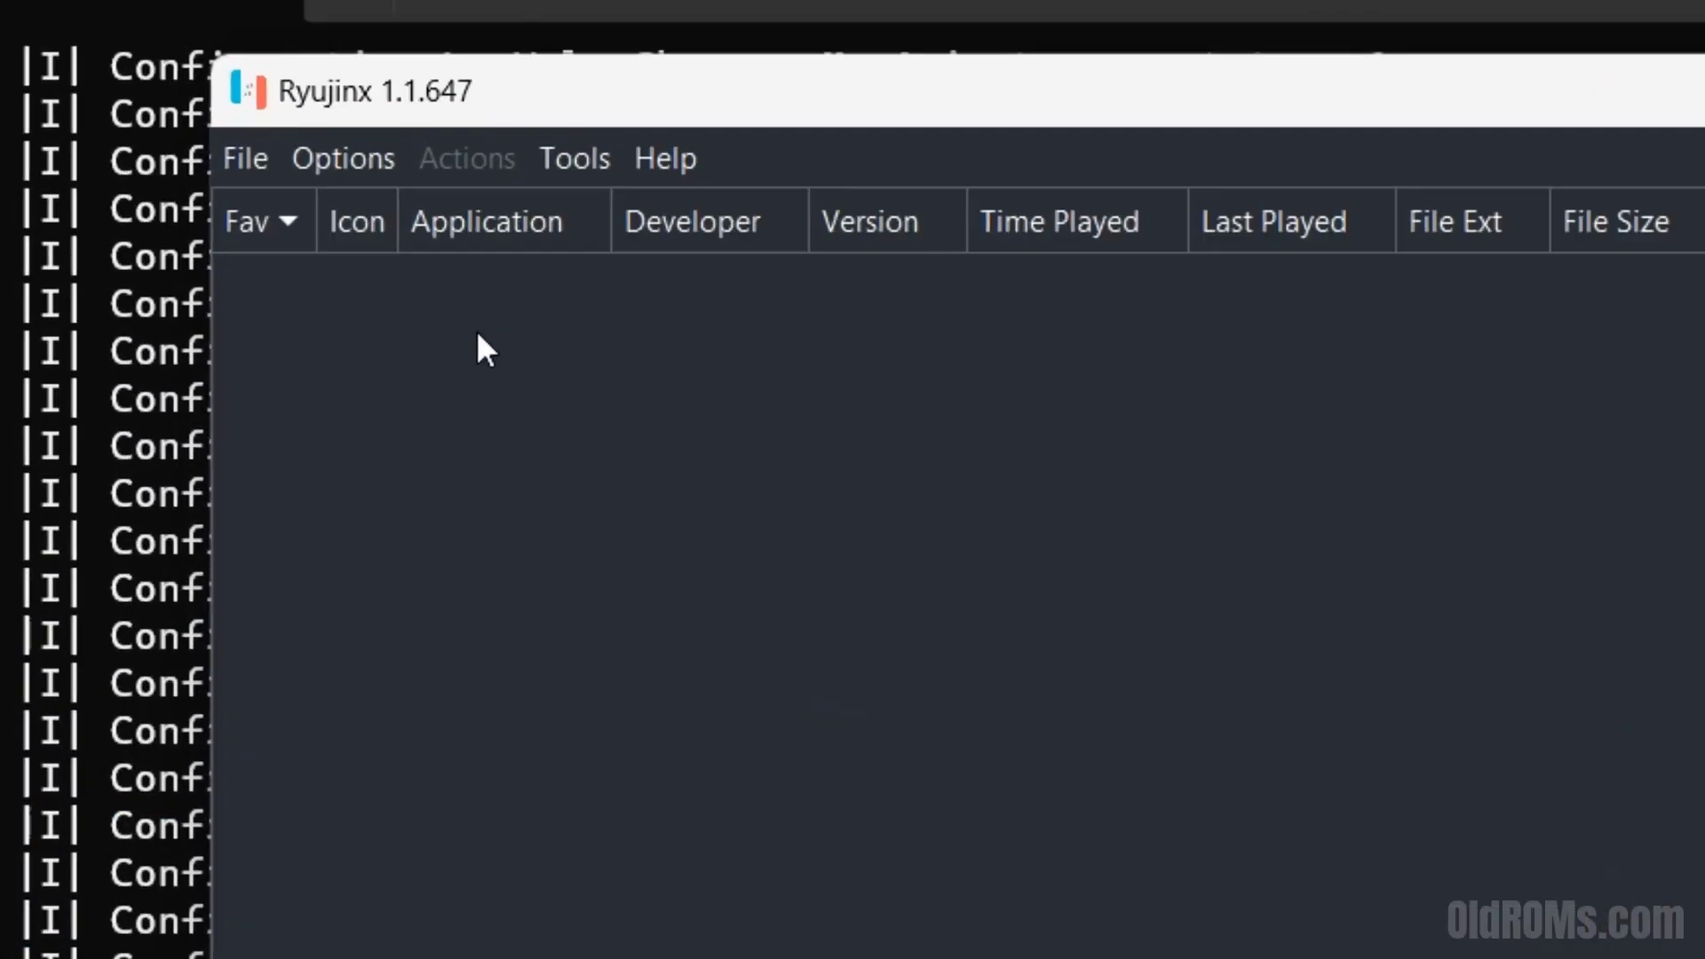
Open the Ryujinx data folder from the emulator and go into its system folder
click(253, 158)
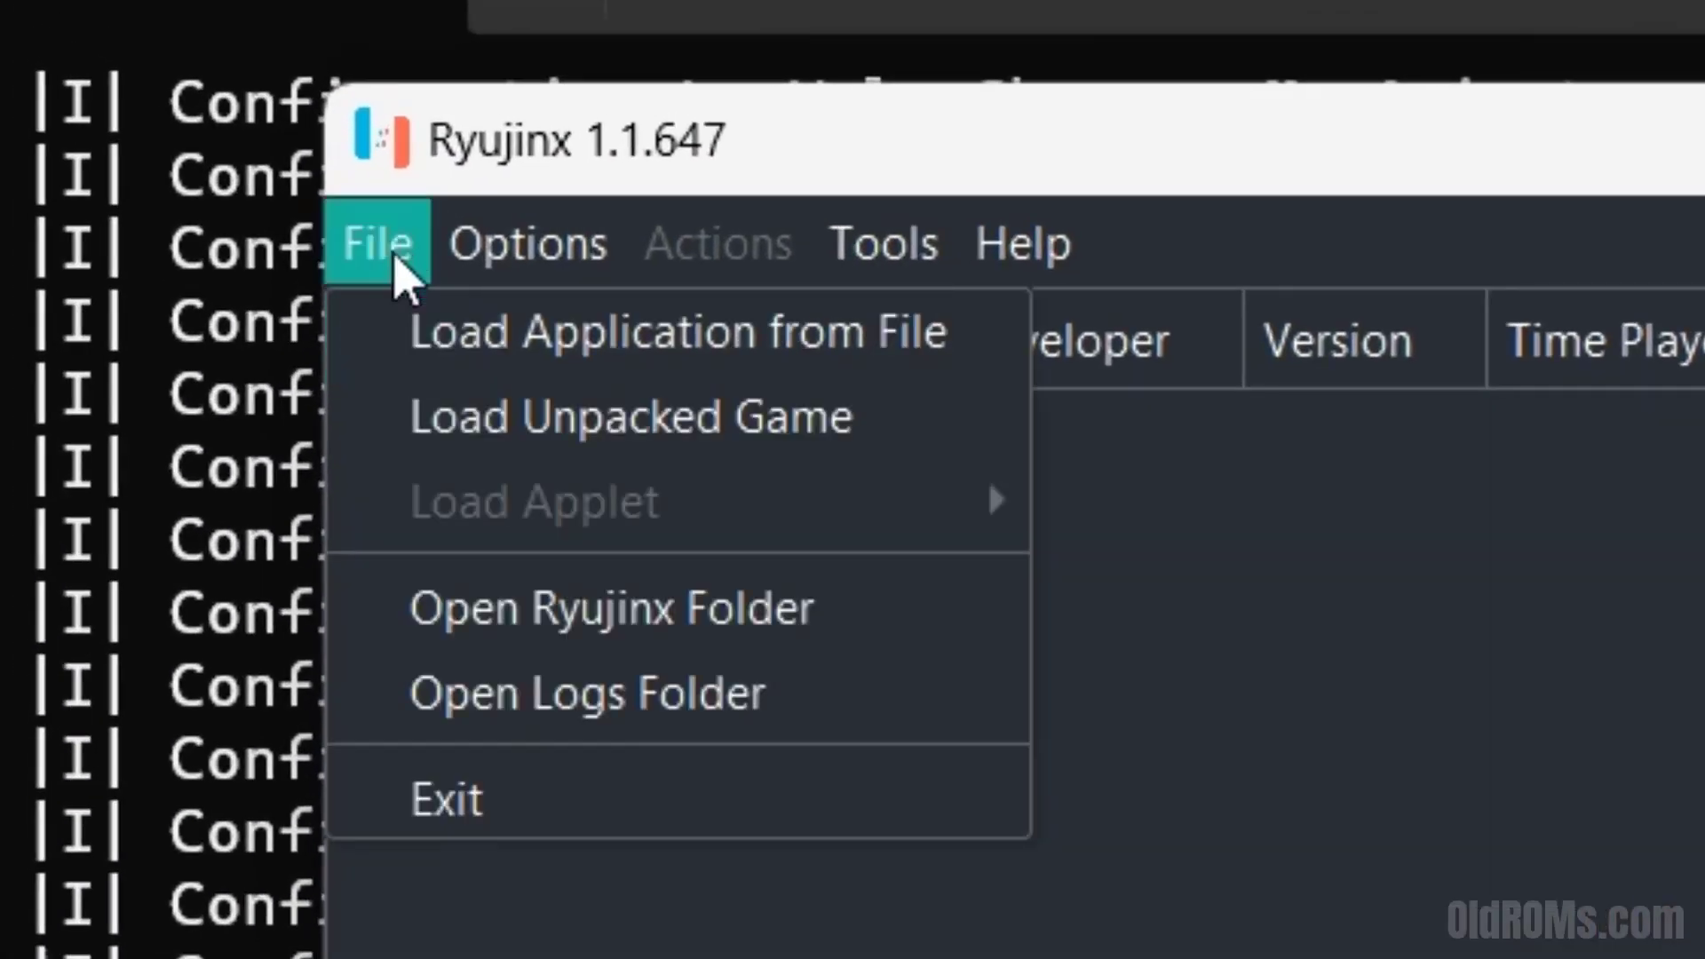
click(839, 626)
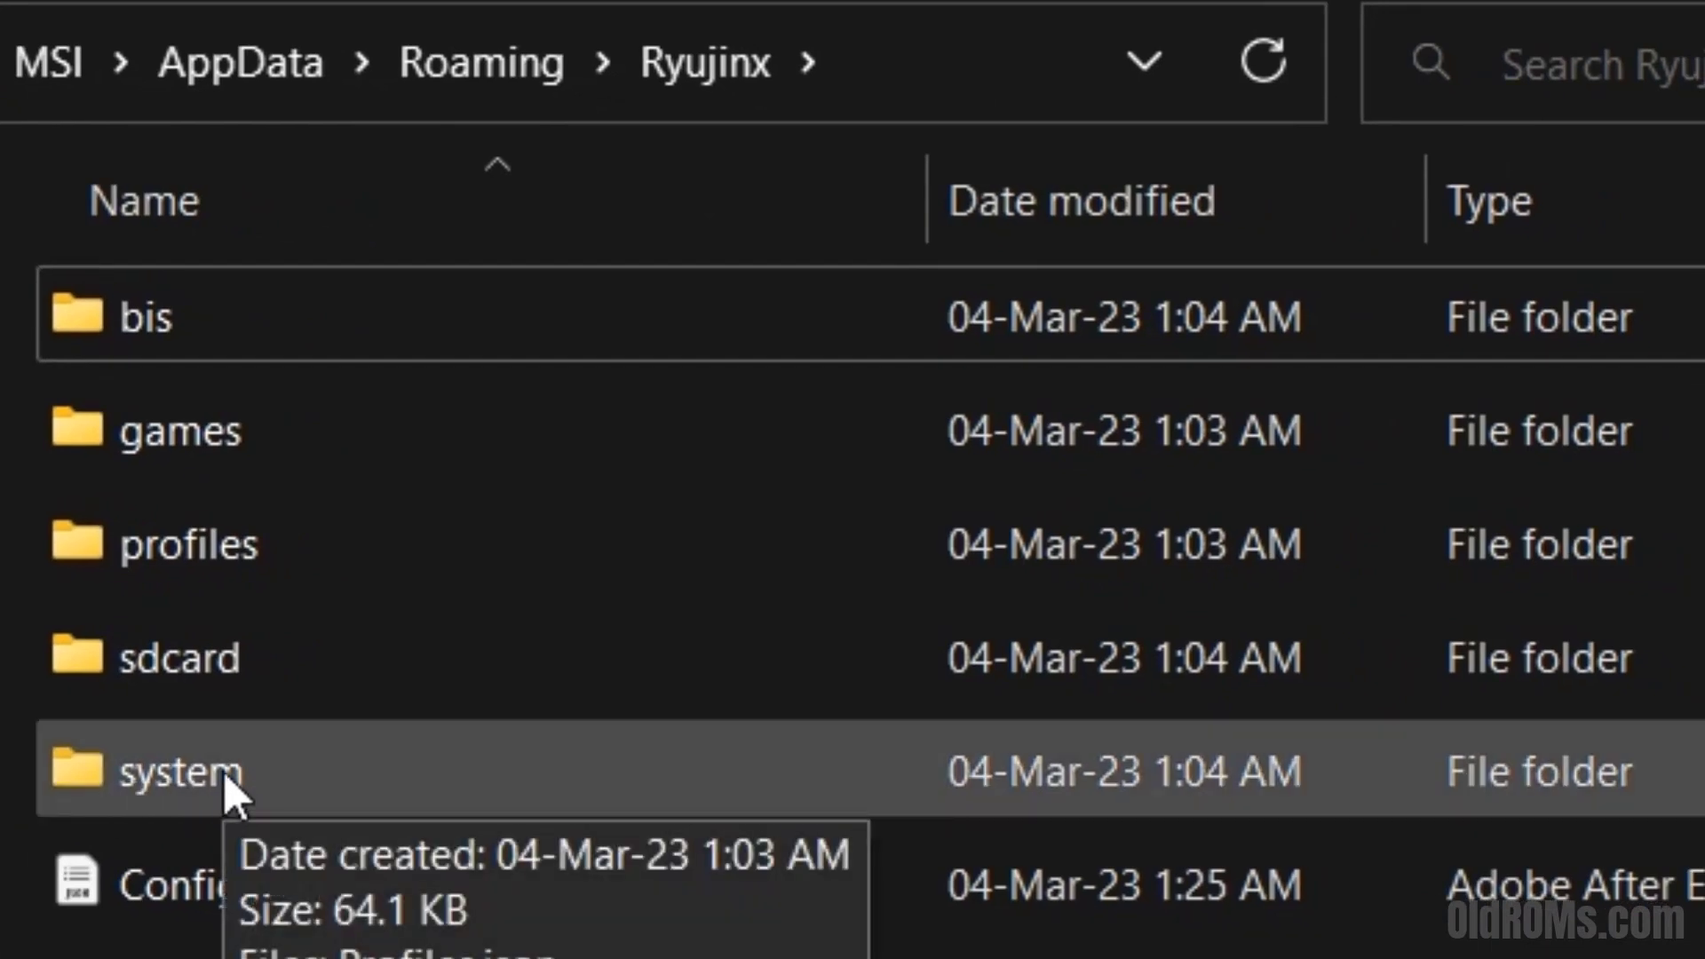
right_click(221, 771)
click(422, 742)
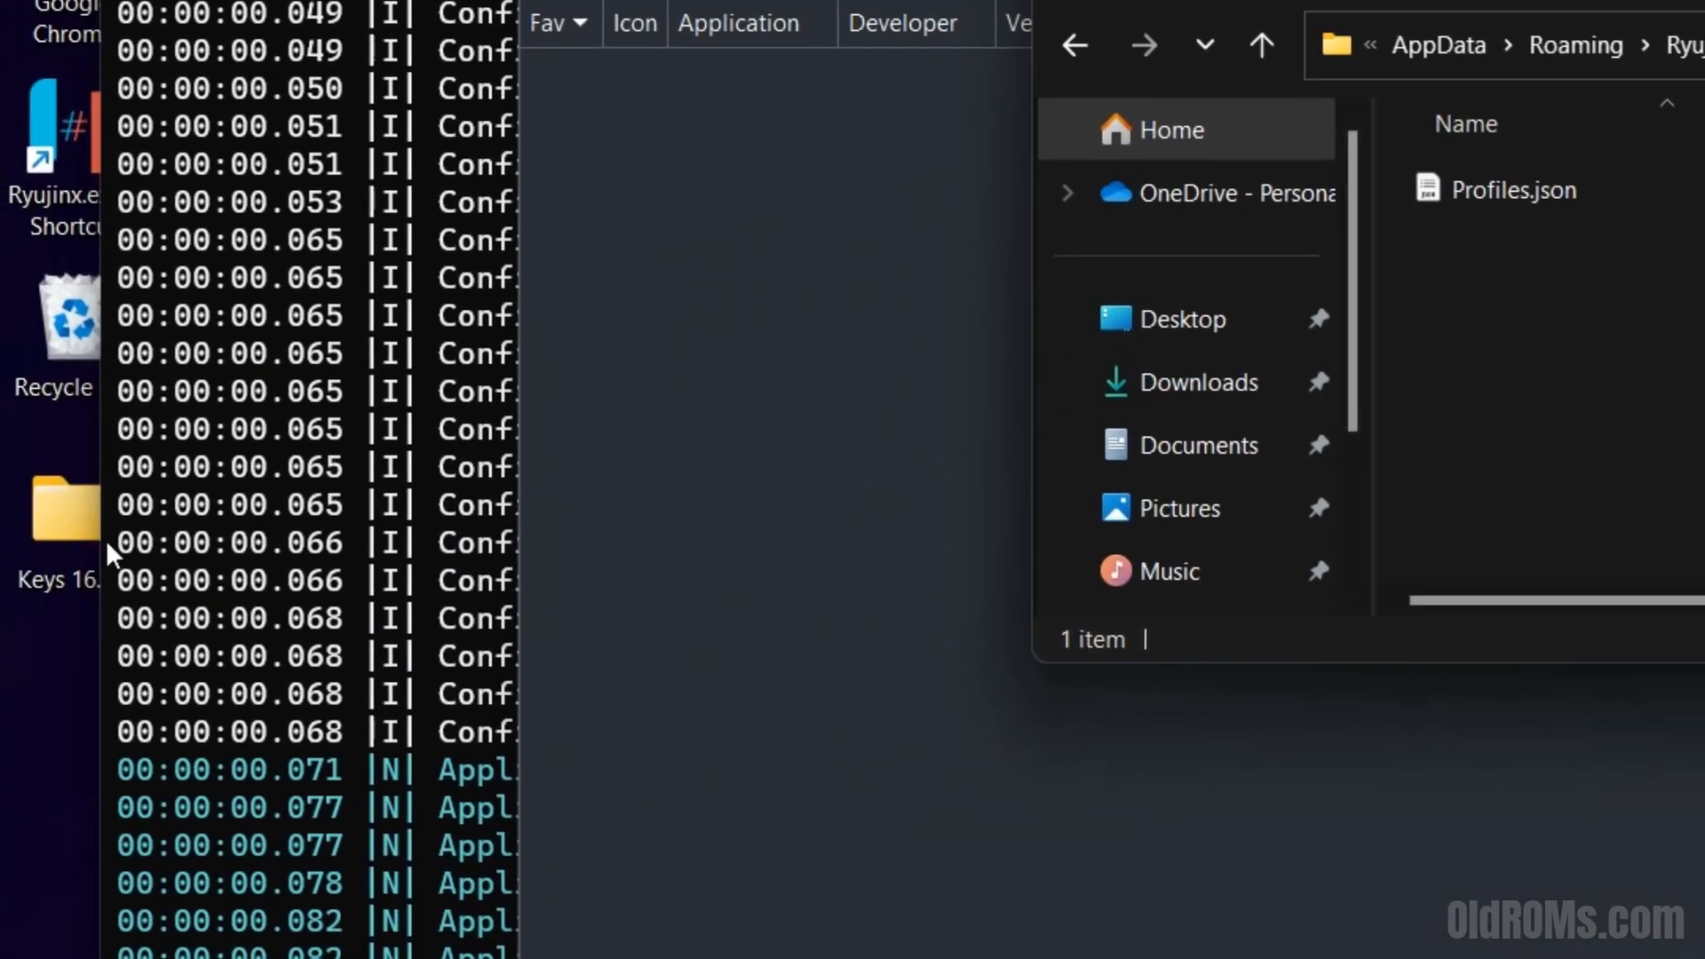
Open the desktop's Keys 16.0.0 folder and place its window so the system folder's file list stays accessible
right_click(68, 524)
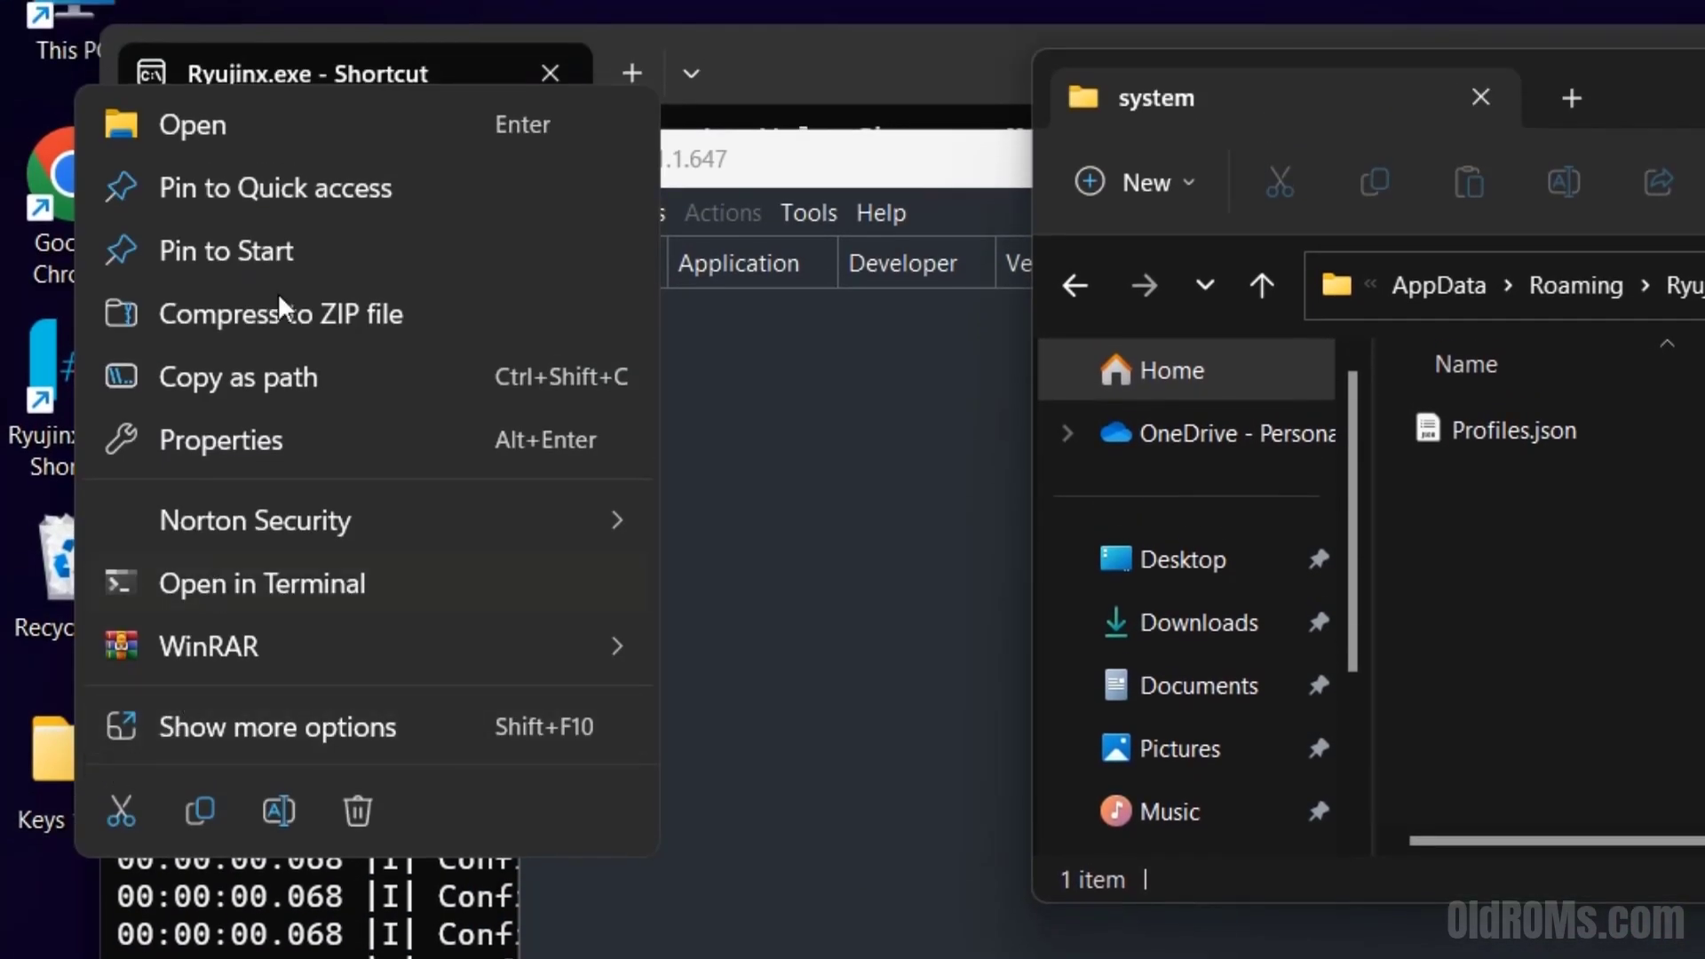
click(227, 121)
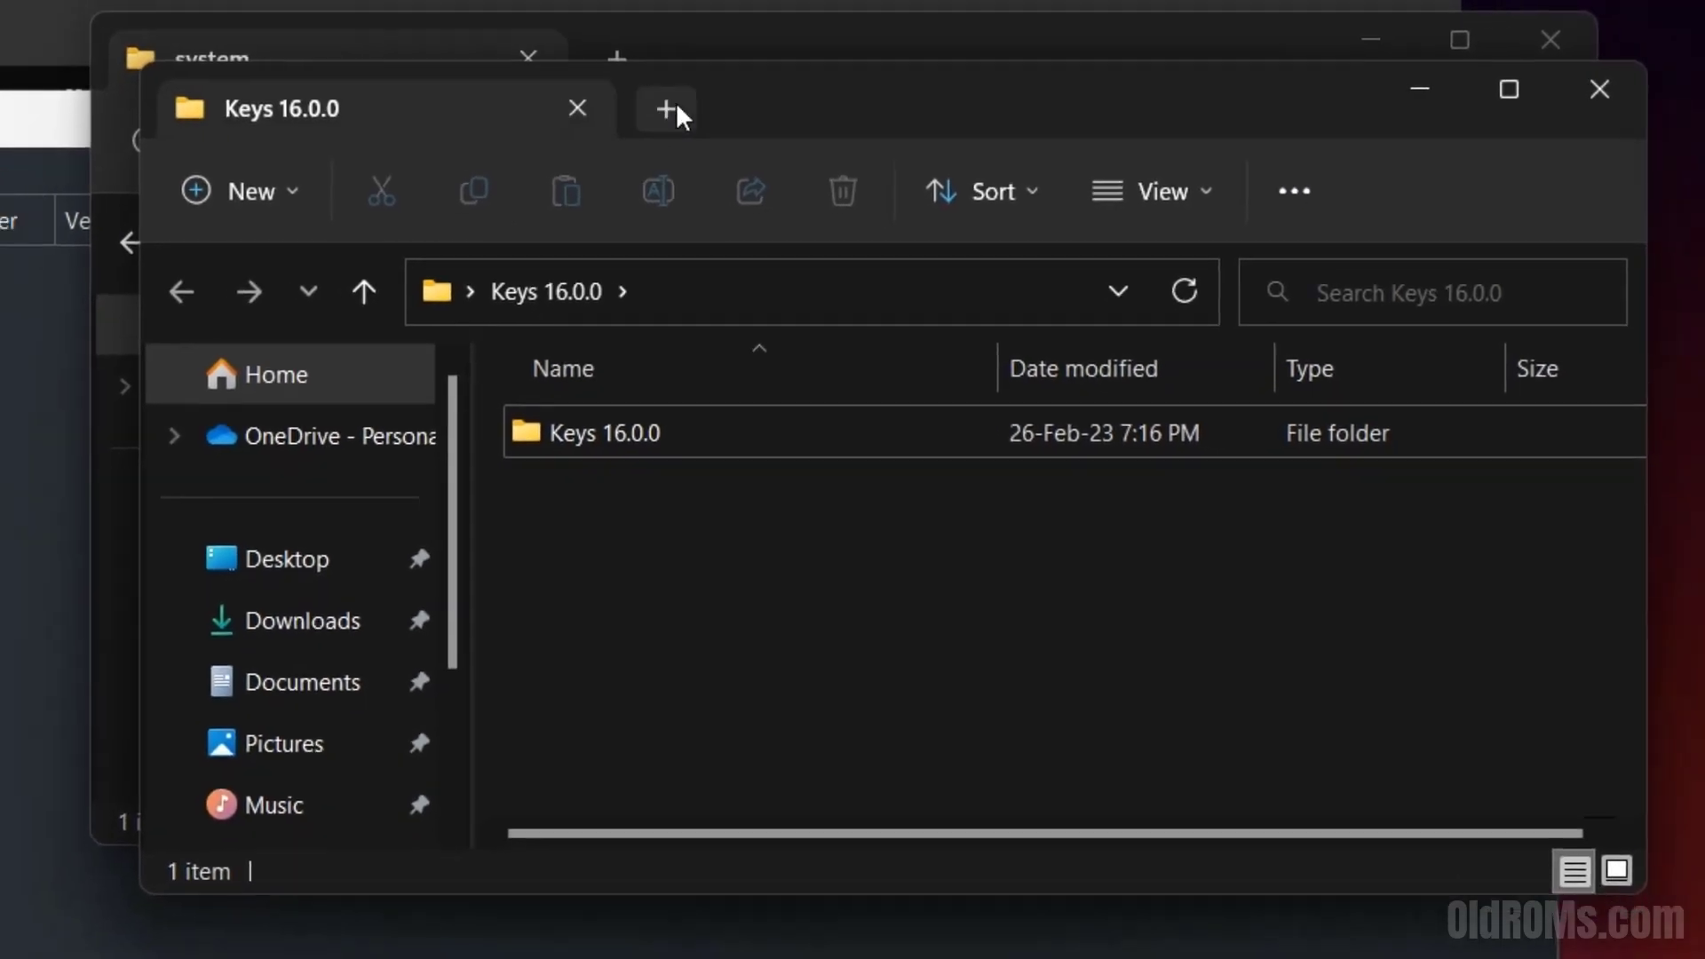
drag(737, 107, 350, 651)
click(267, 921)
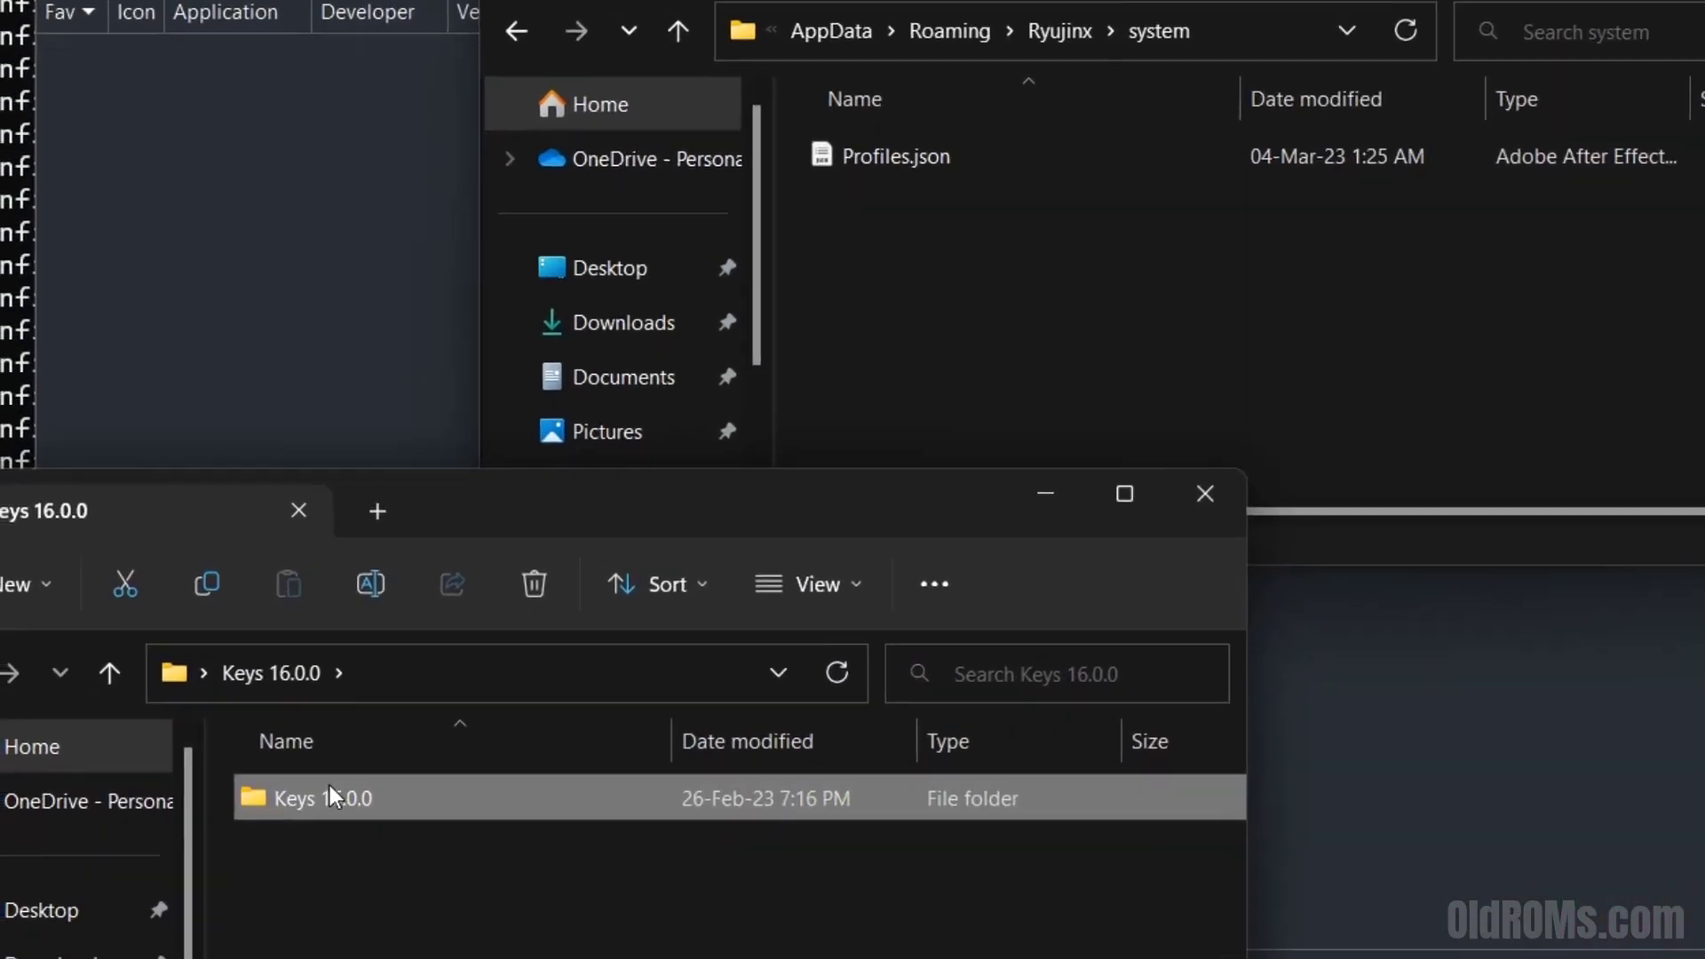
Open the inner Keys 16.0.0 folder and move prod.keys and title.keys into the Ryujinx system folder
double_click(330, 788)
drag(359, 877, 1053, 353)
drag(882, 480, 884, 484)
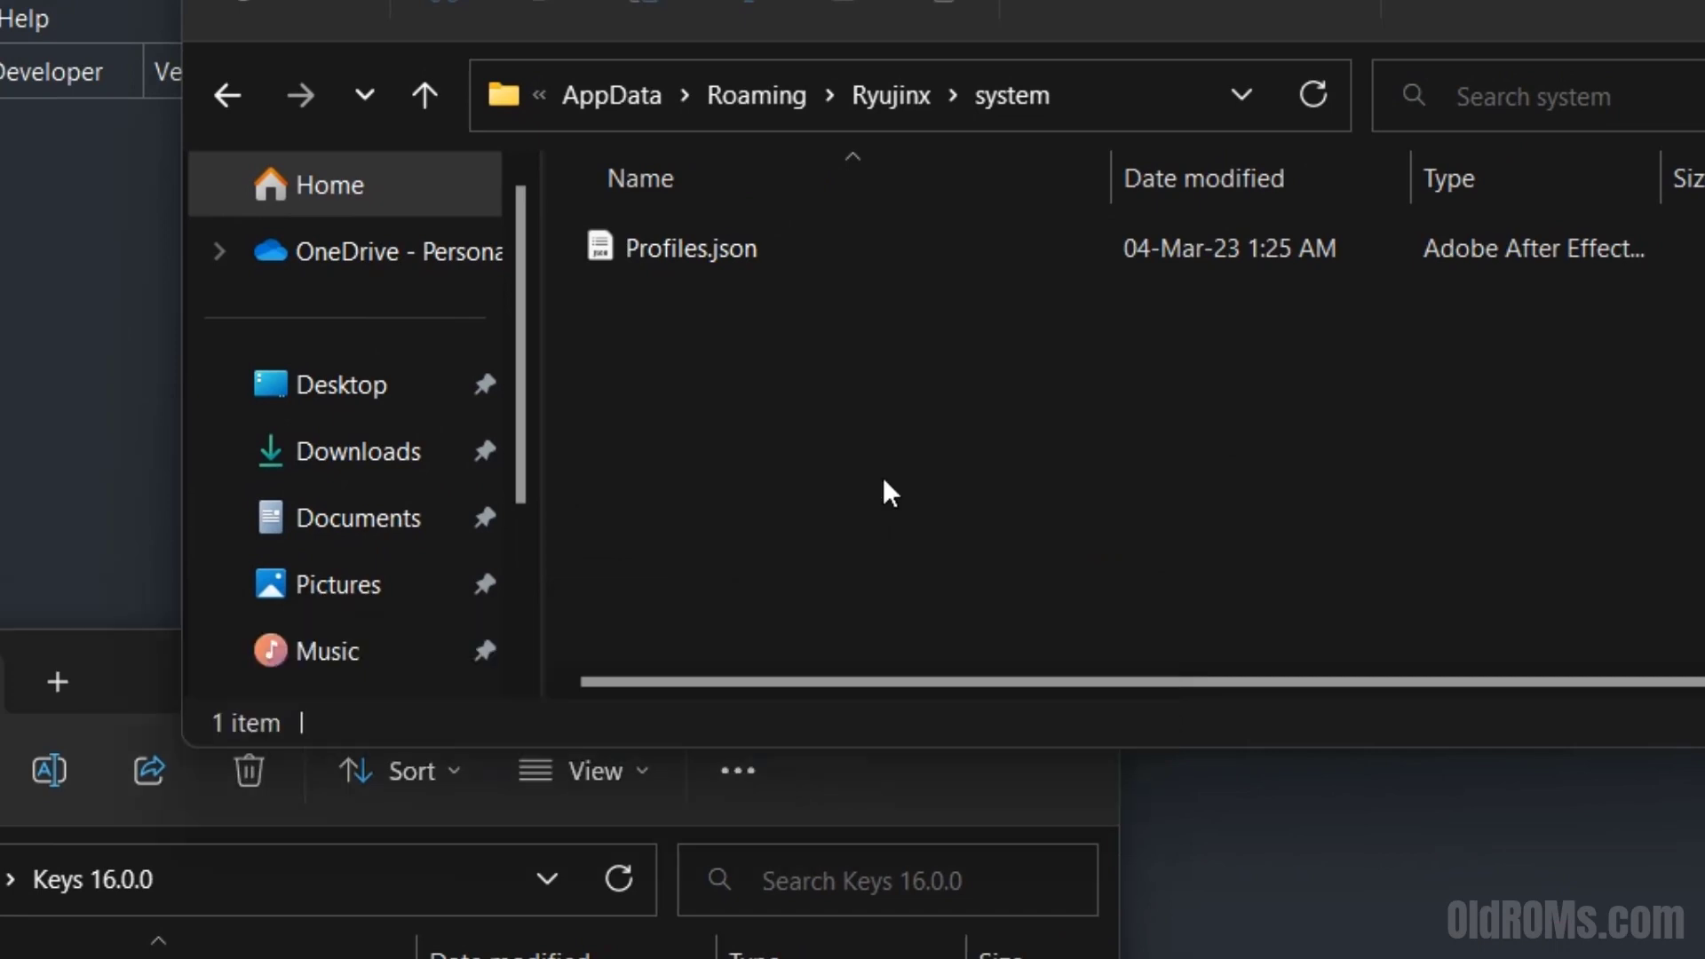
click(908, 802)
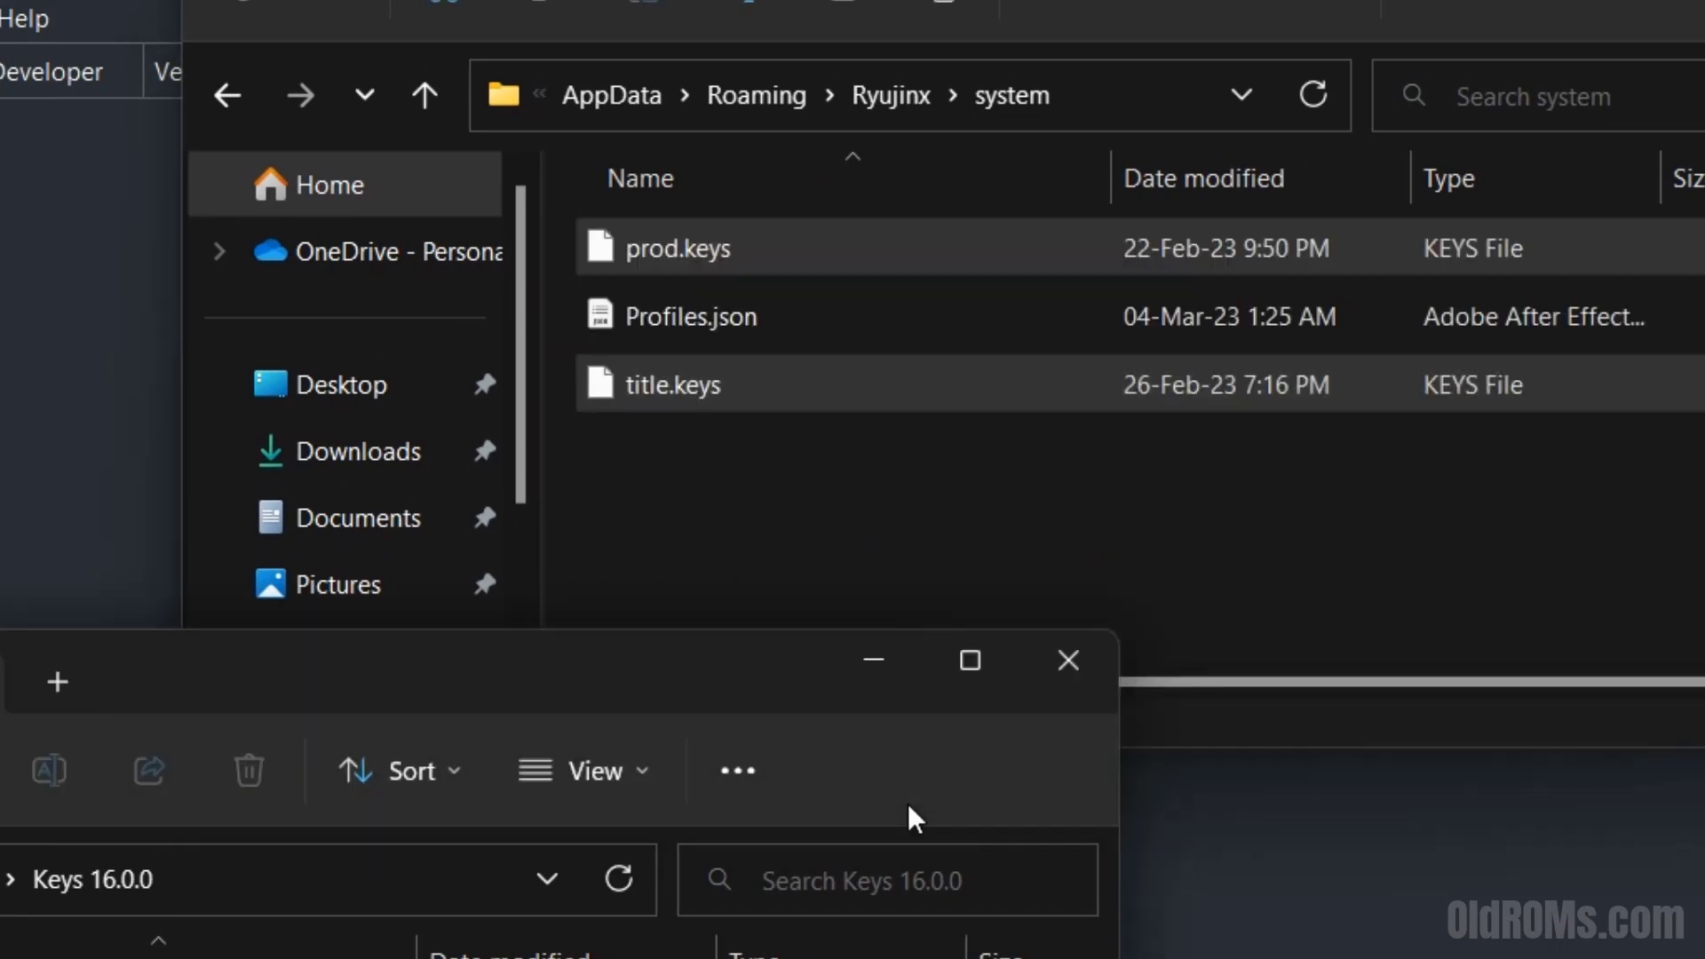
Close the Keys 16.0.0 and system folder windows, and start installing a firmware from an XCI or ZIP file in Ryujinx
click(1070, 658)
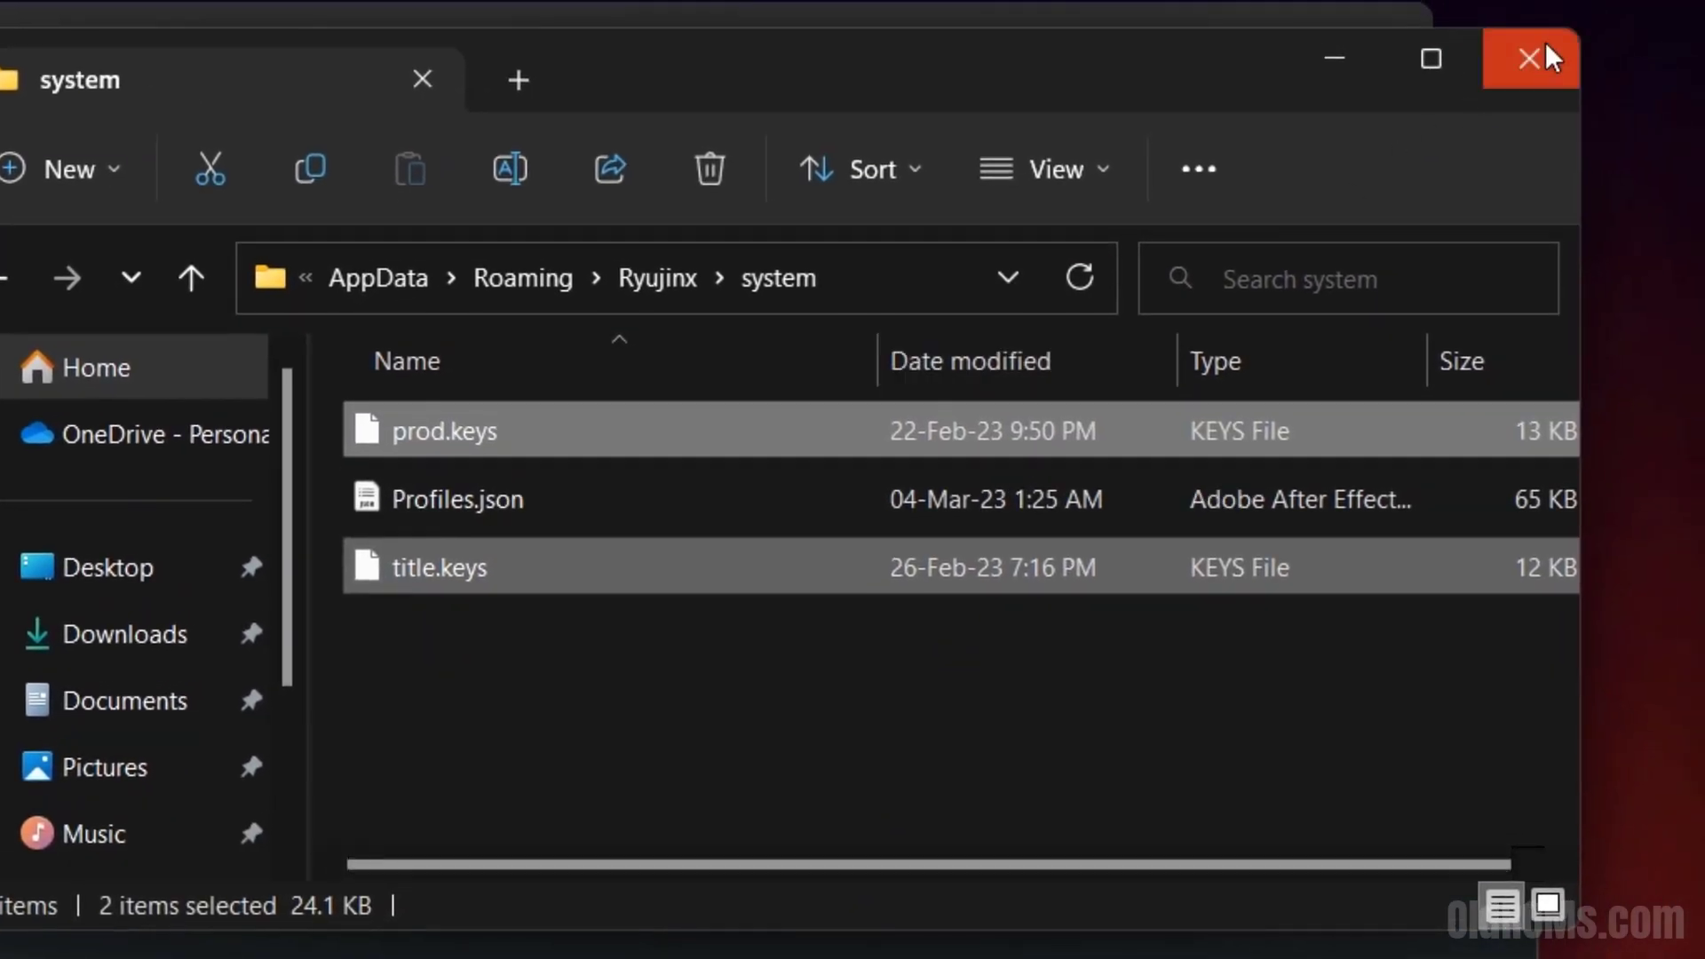
click(1545, 44)
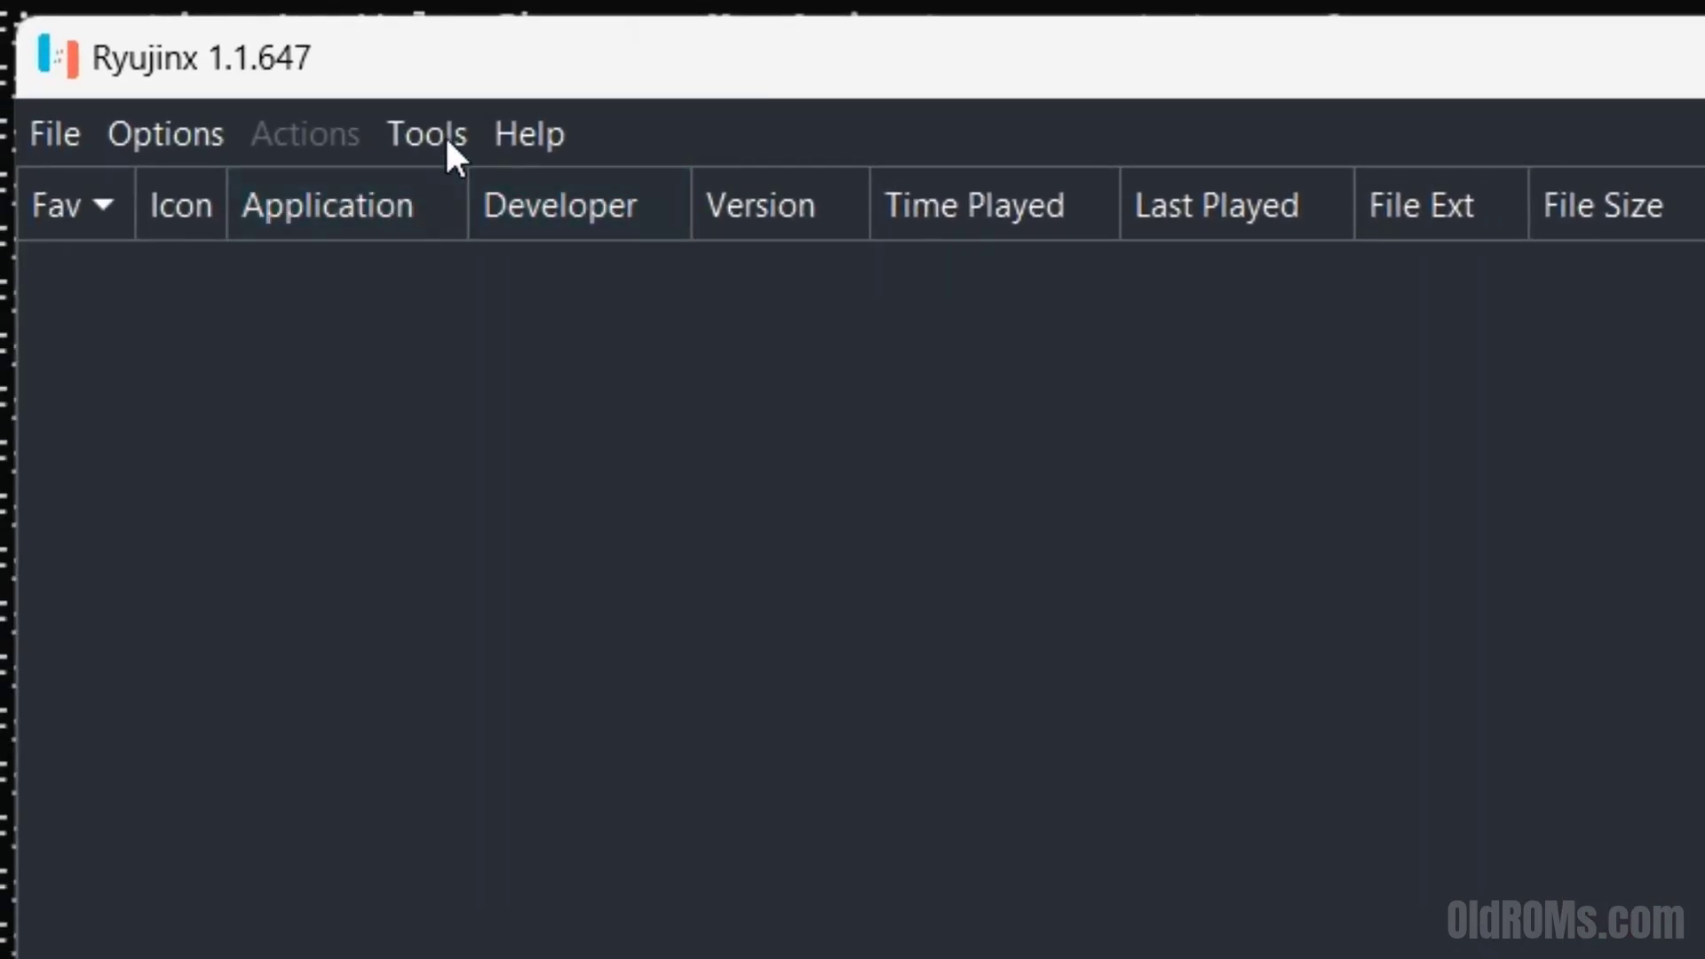
click(433, 133)
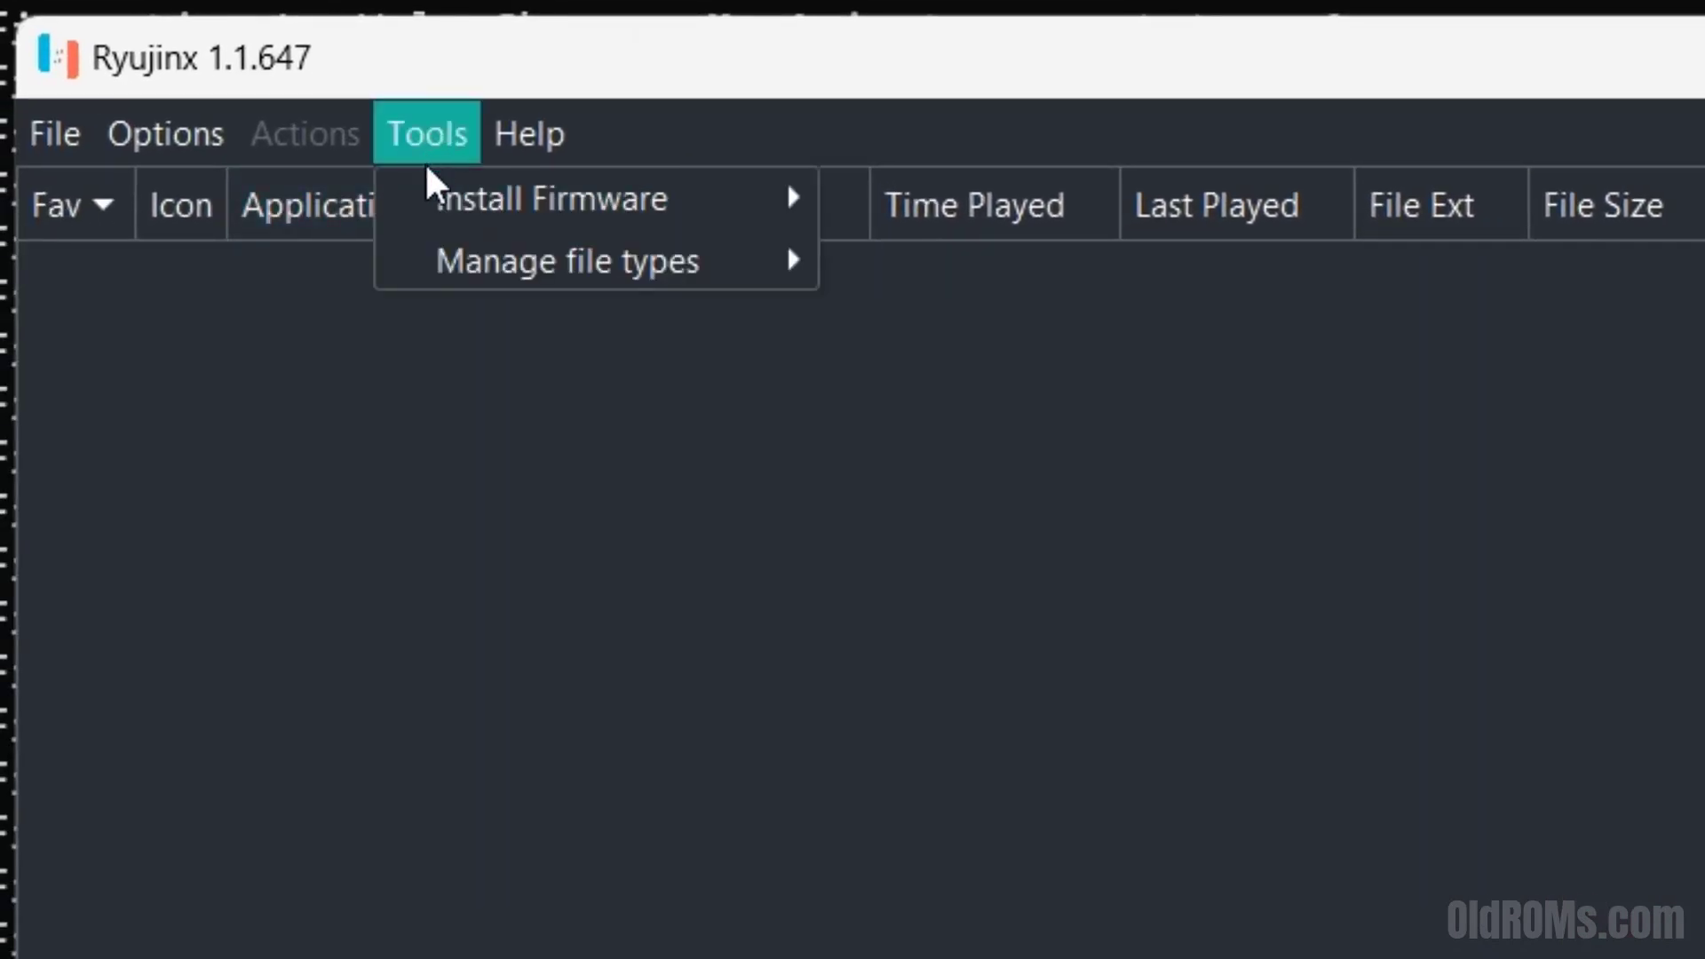
mouse_move(592, 199)
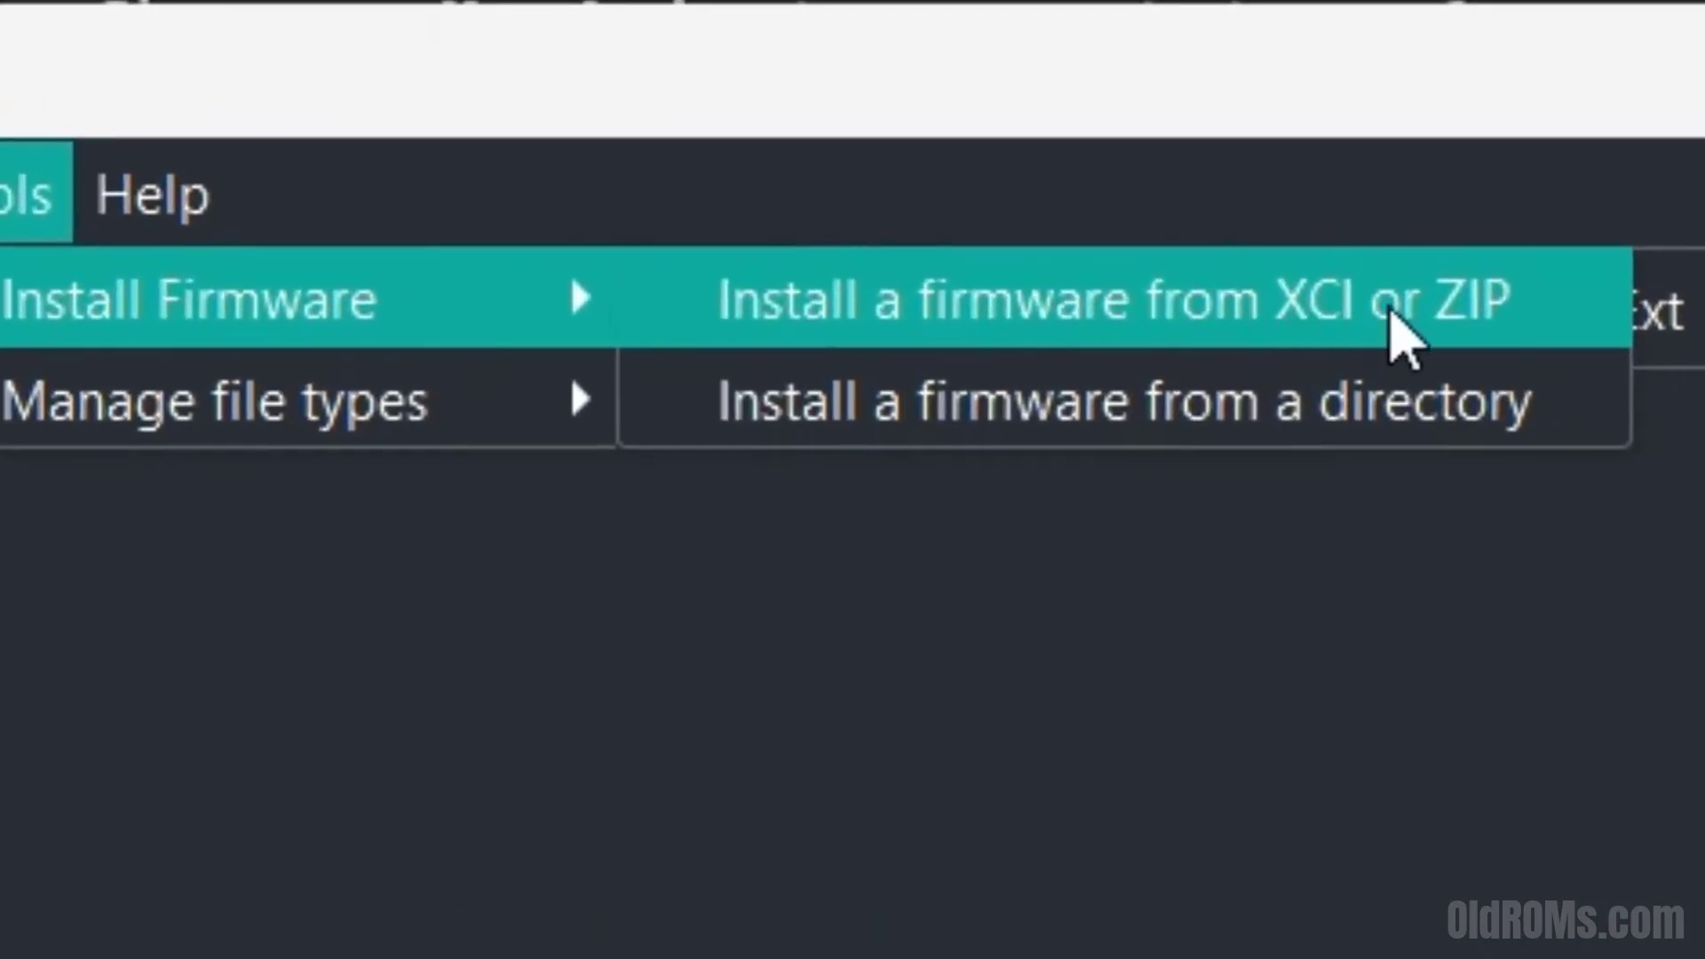
click(1492, 315)
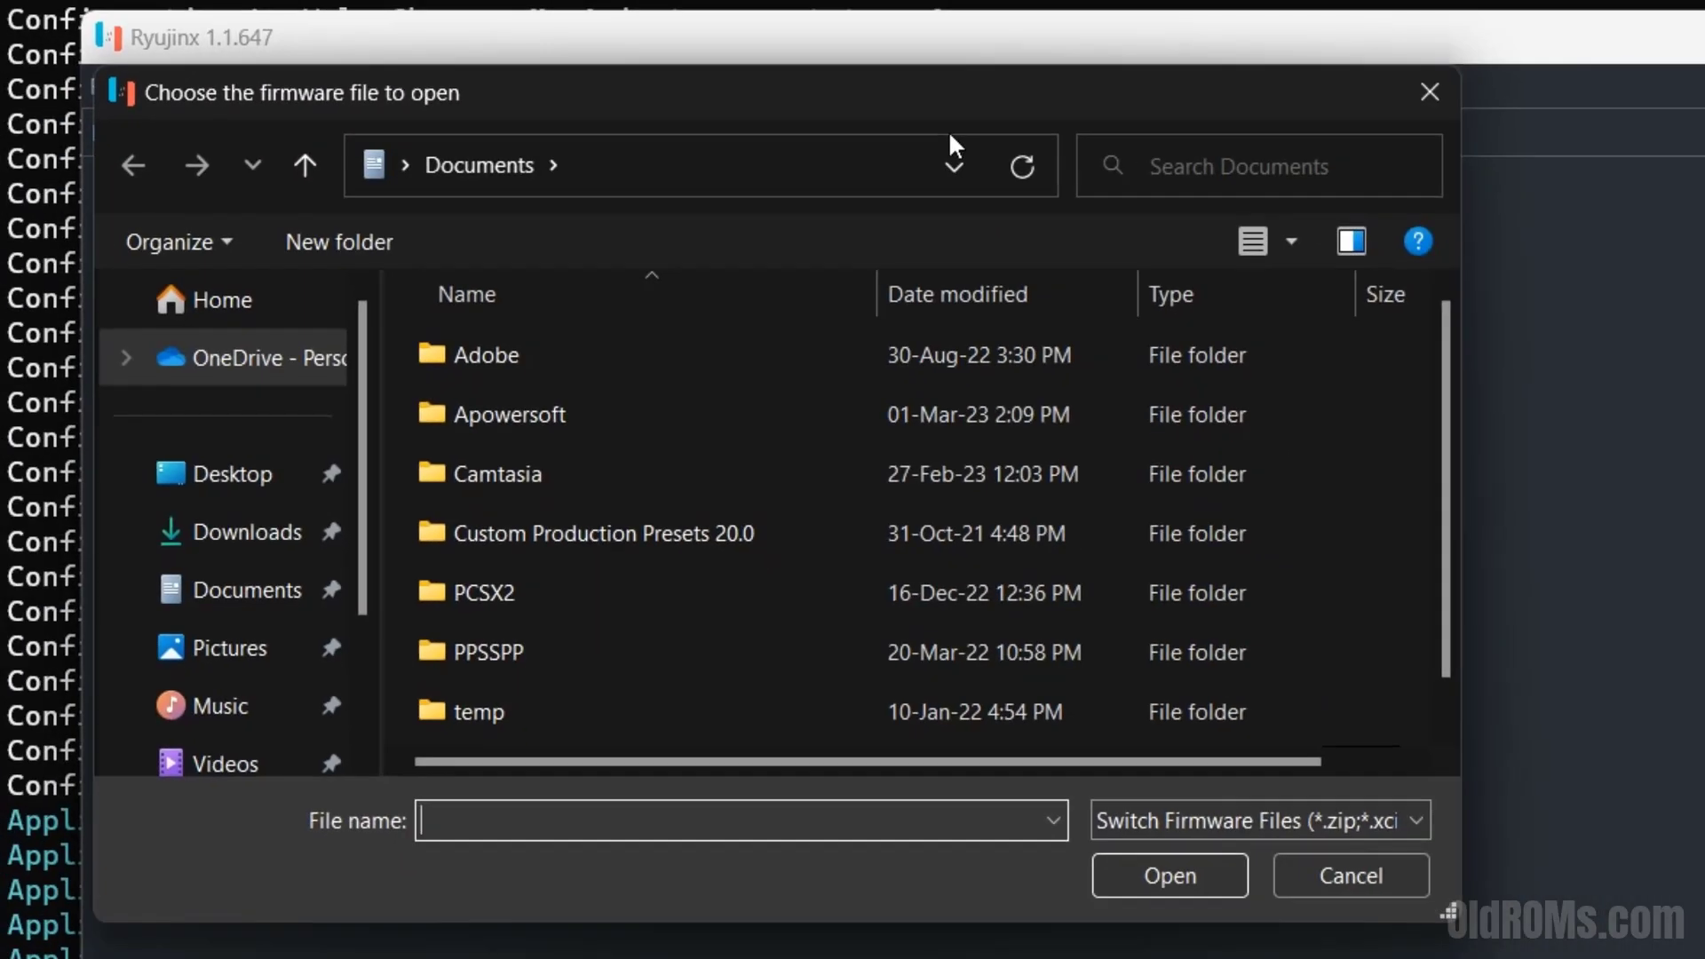
Choose Firmware 16.0.0.zip from the desktop, confirm its installation and dismiss the completion message
click(245, 489)
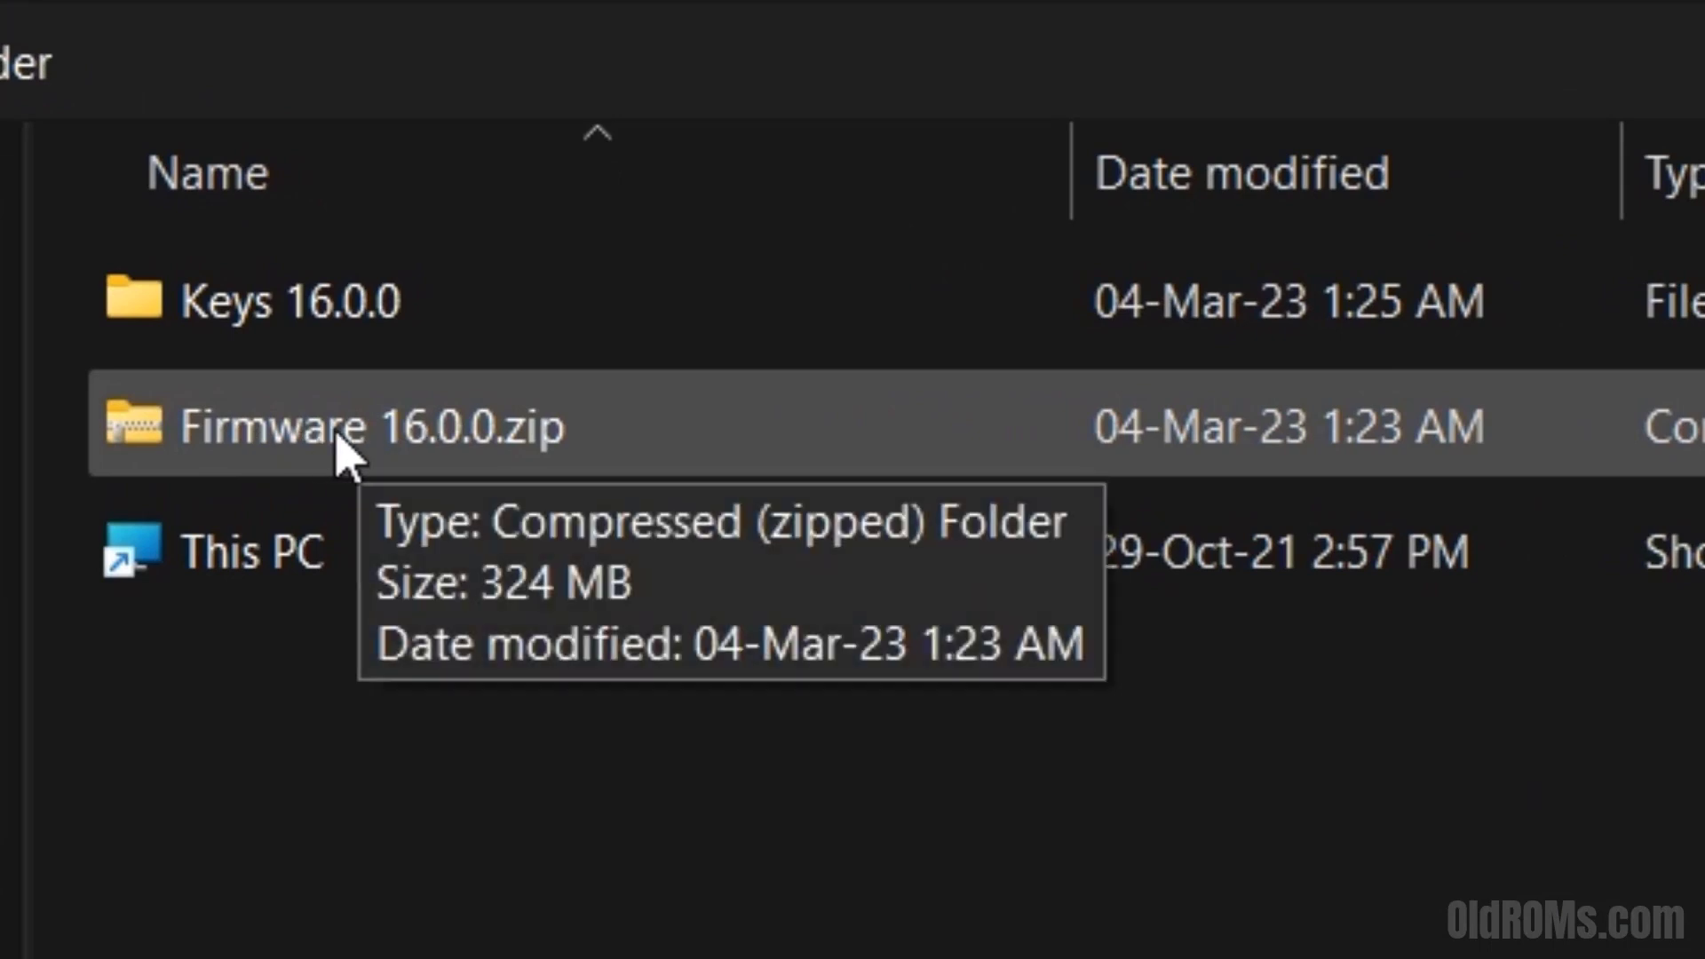
click(591, 439)
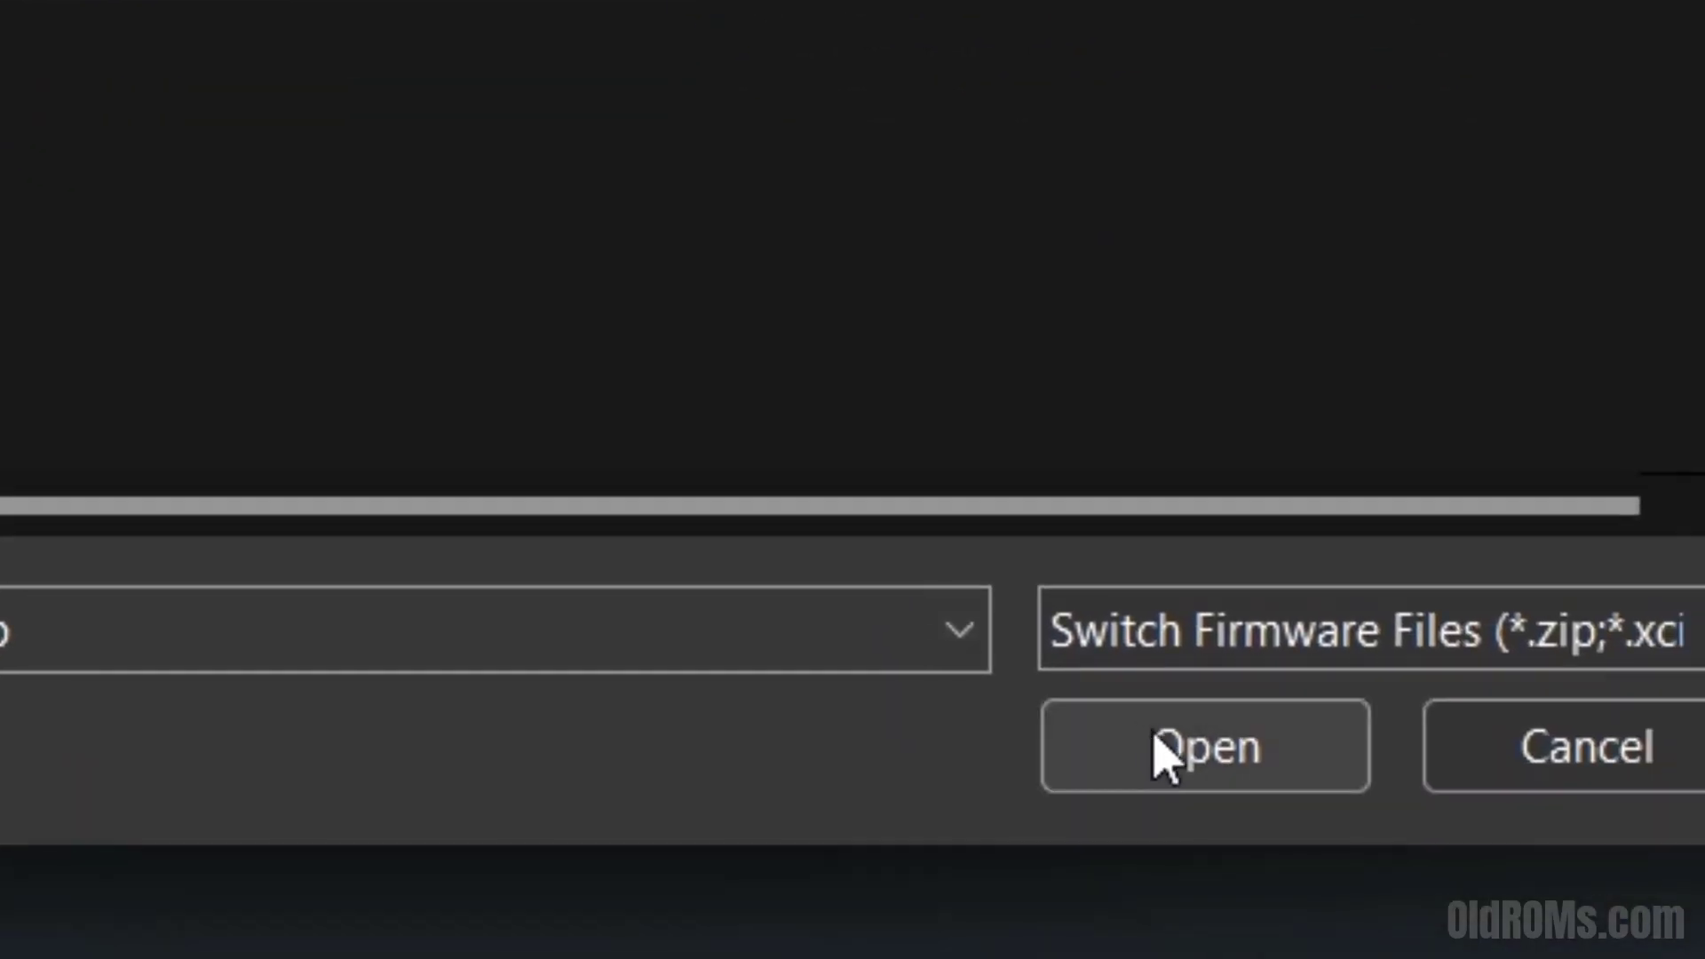
click(1141, 742)
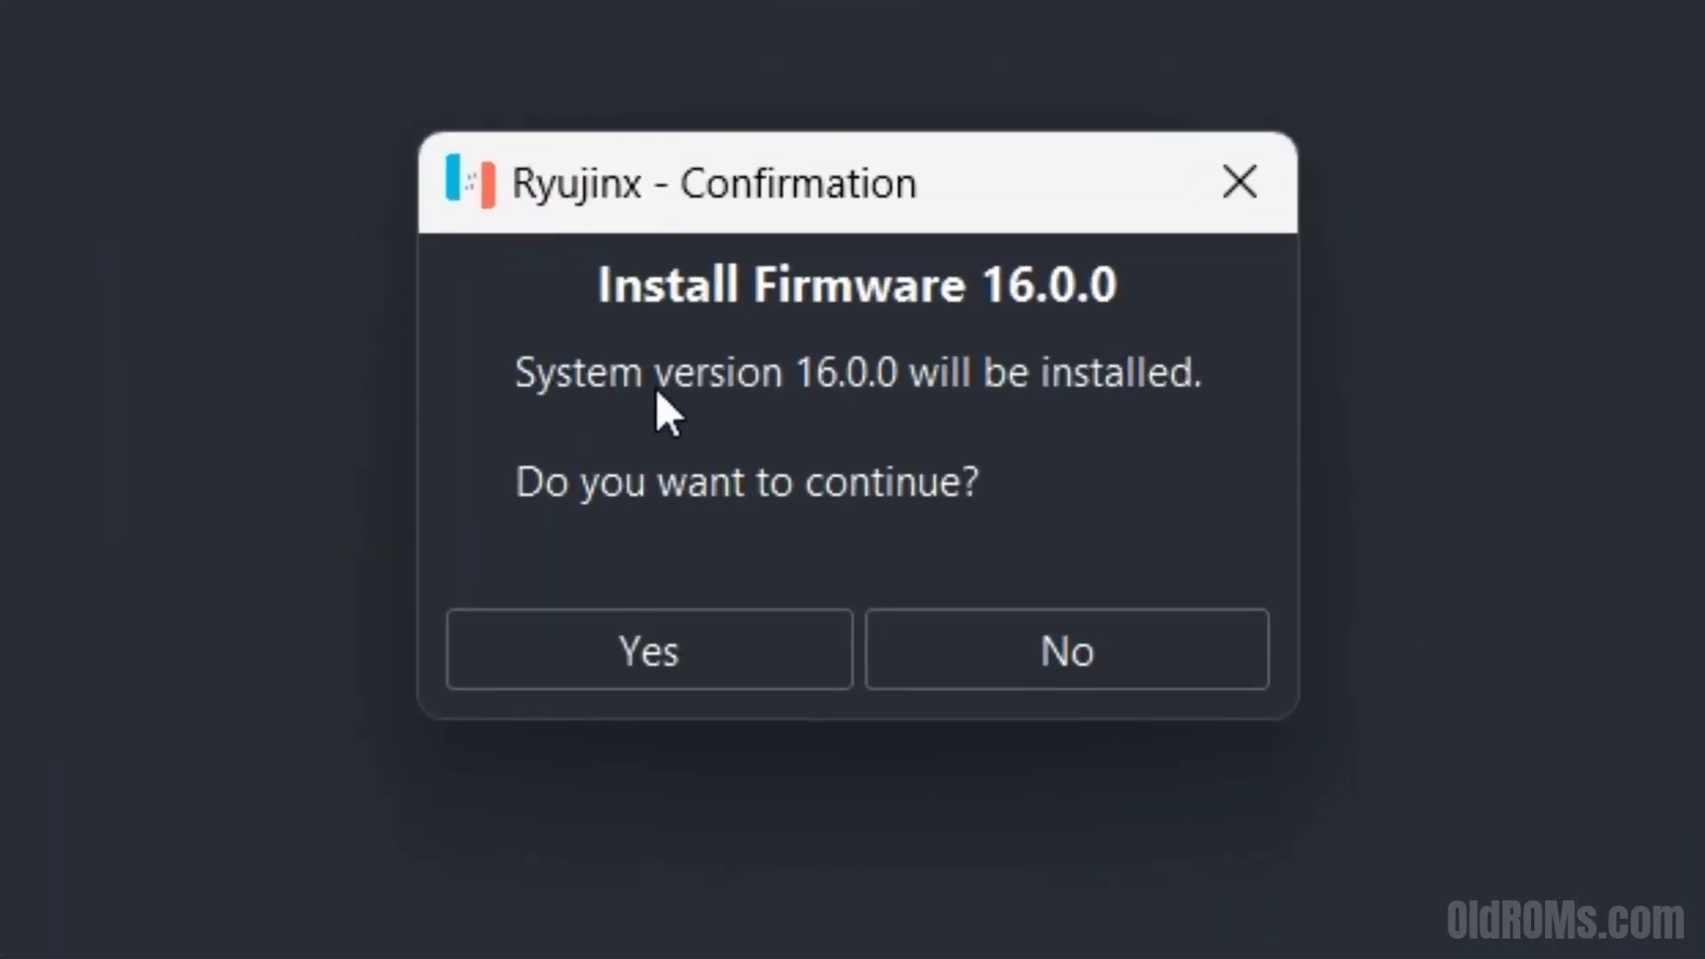
click(727, 642)
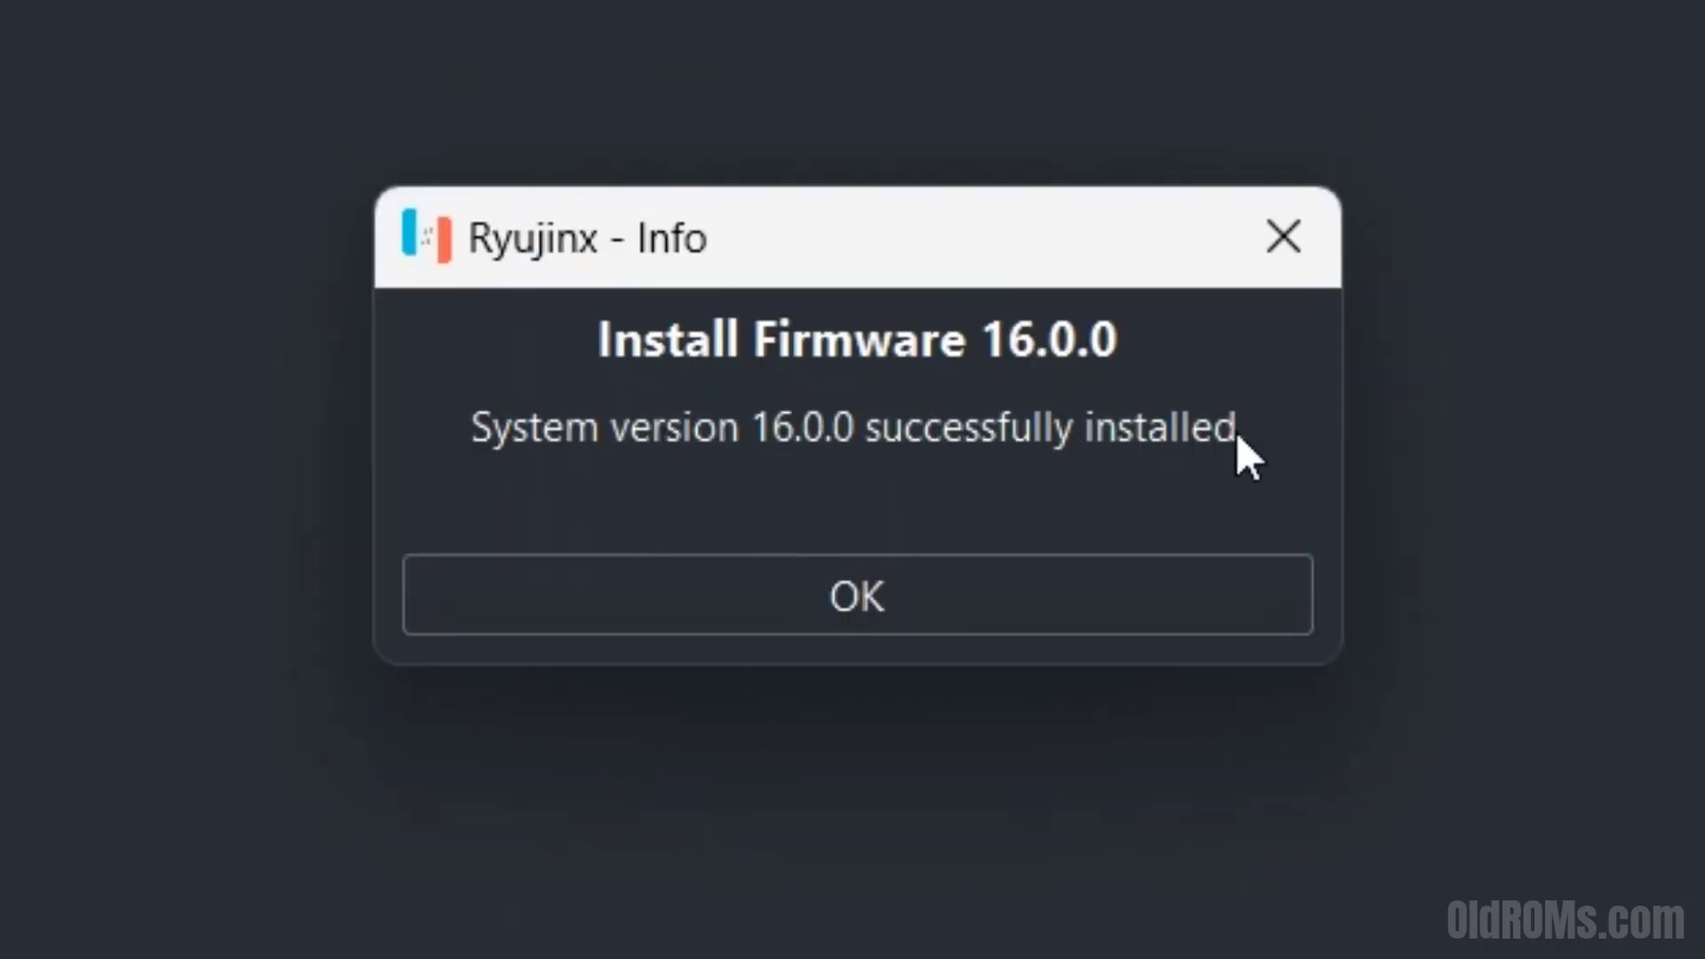
click(977, 621)
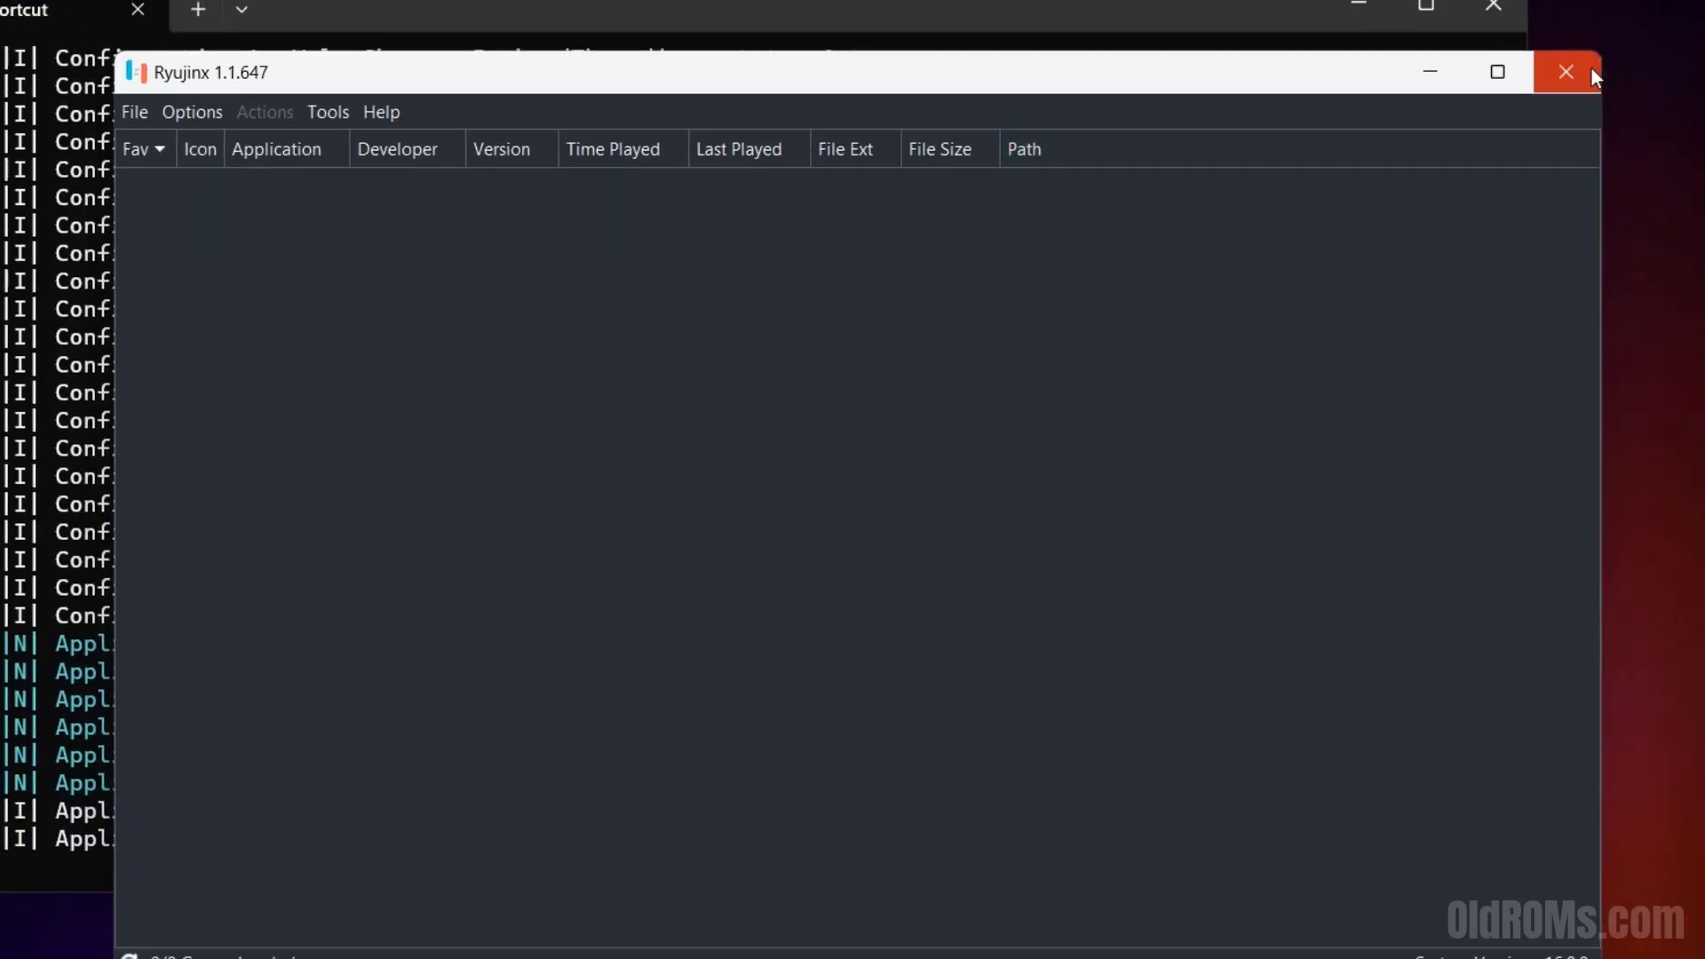
Restart Ryujinx from its desktop shortcut, check the system version it reports, and close the emulator
click(1591, 71)
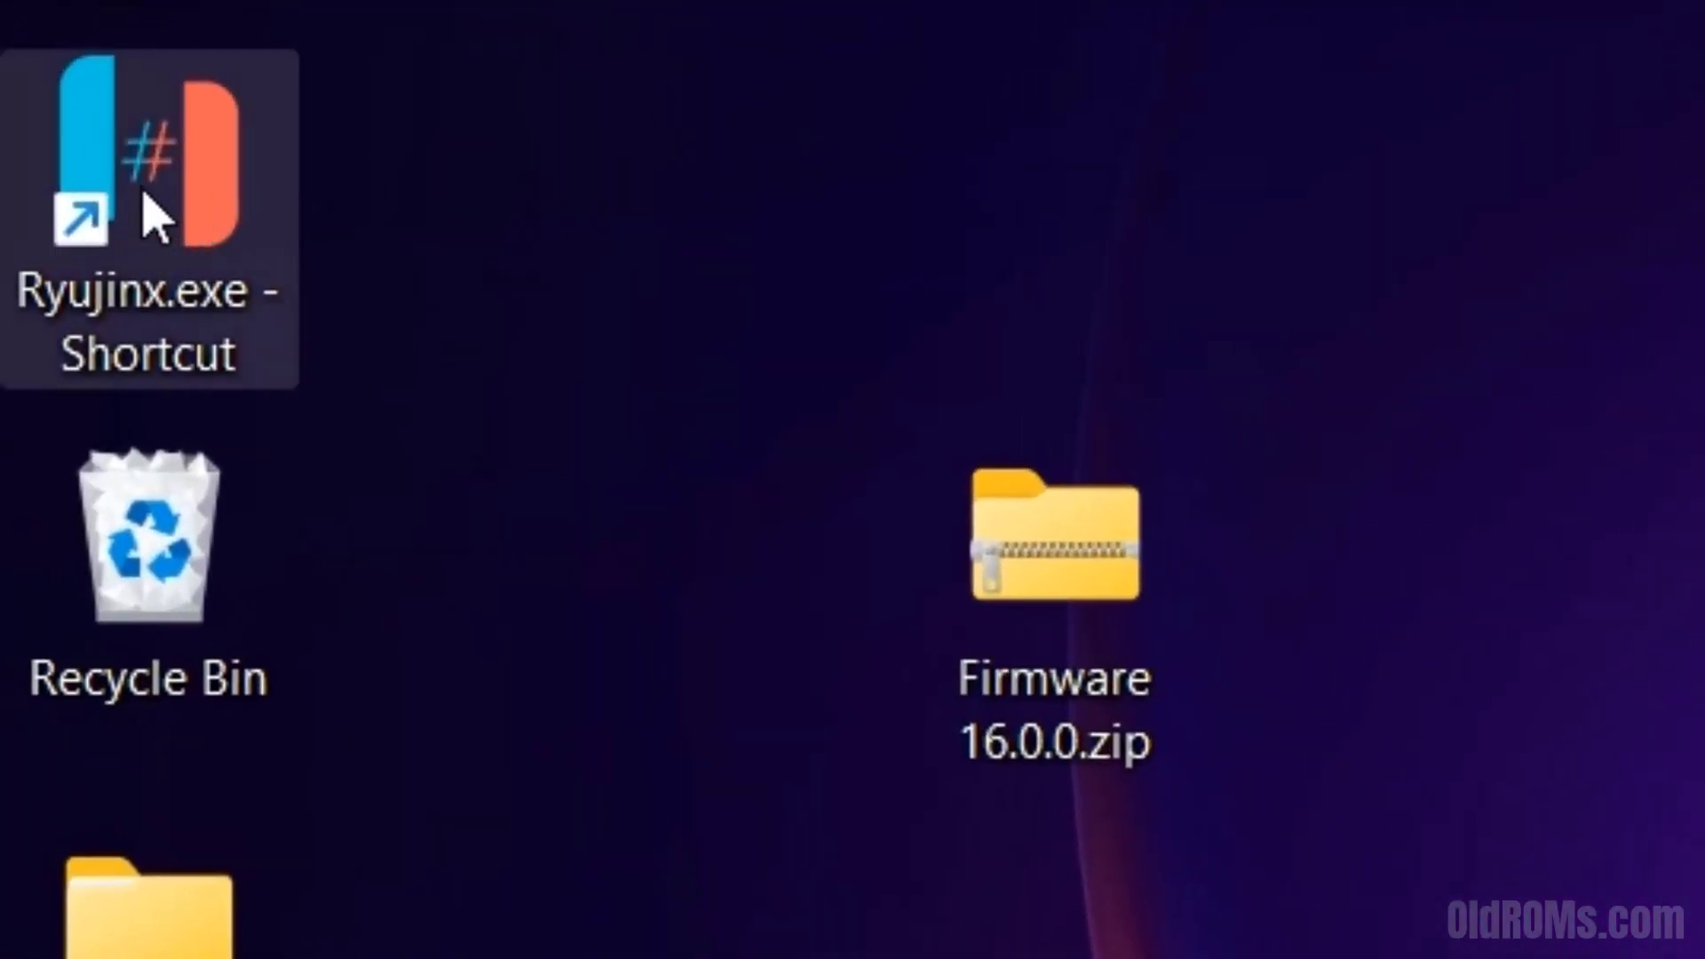
right_click(155, 217)
click(524, 466)
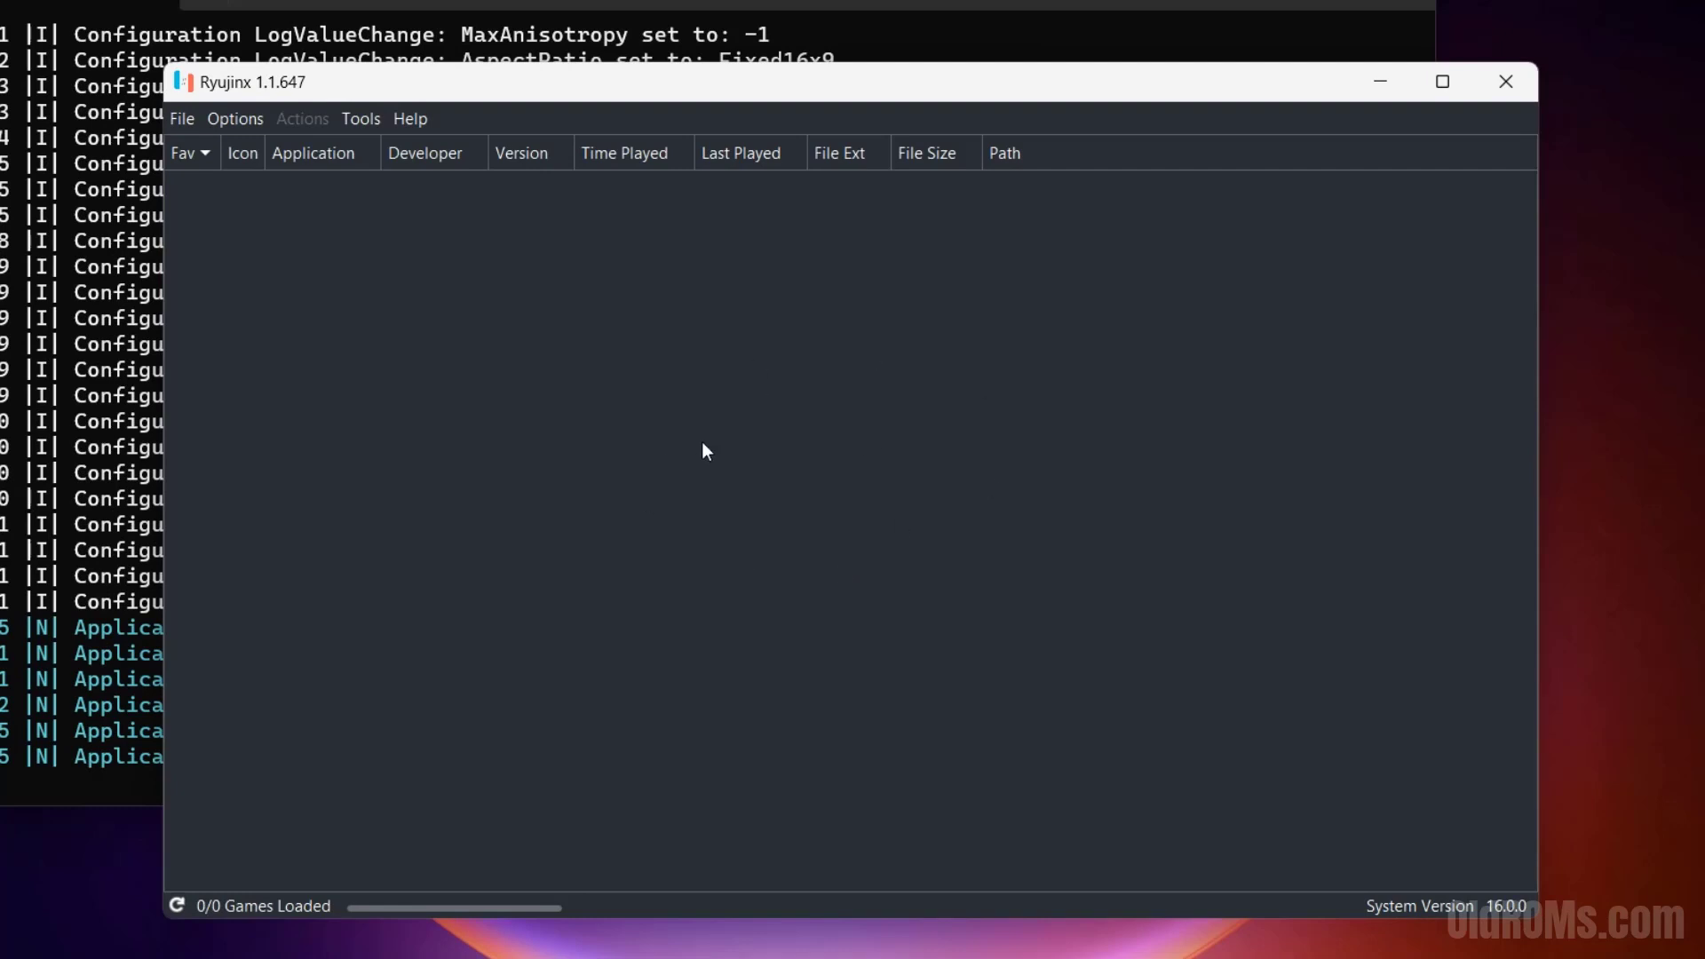
click(1520, 83)
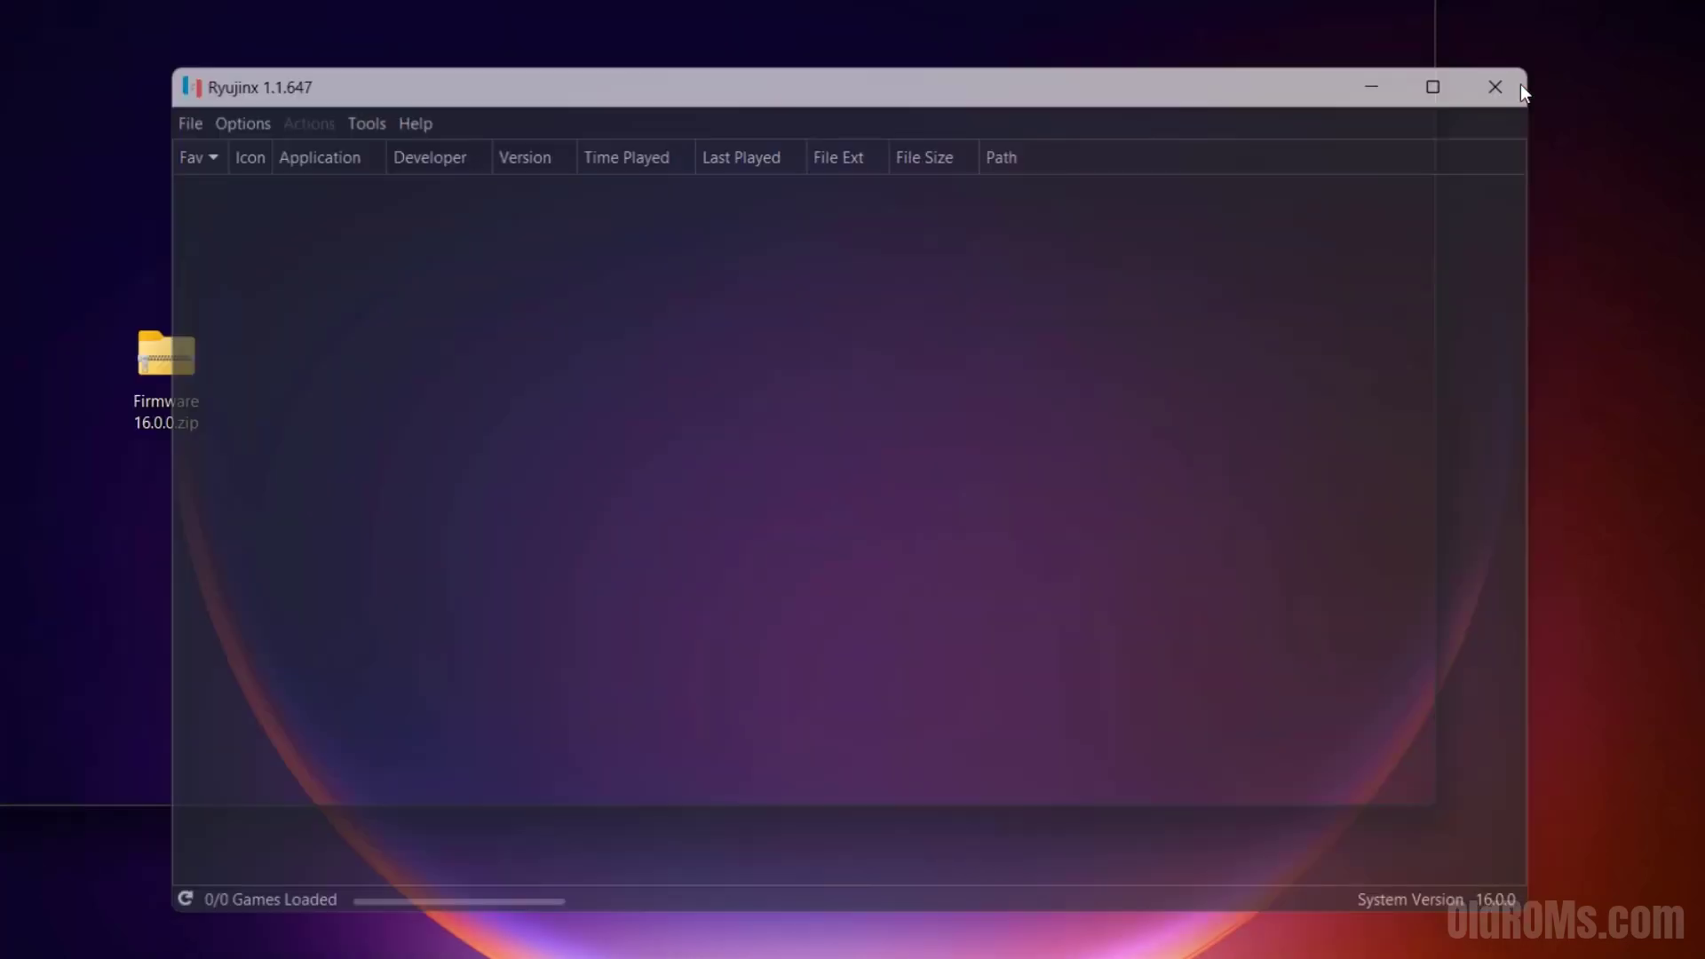